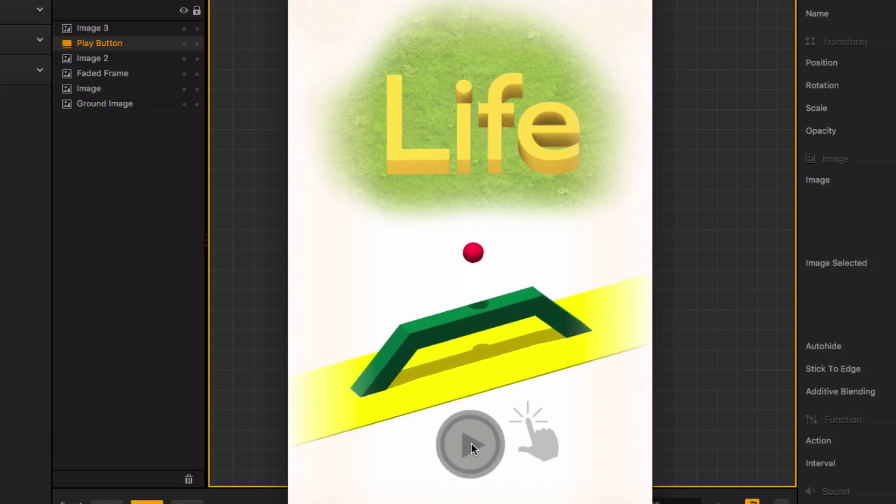
Start the example game from its main menu and try out the gameplay
left_click(471, 442)
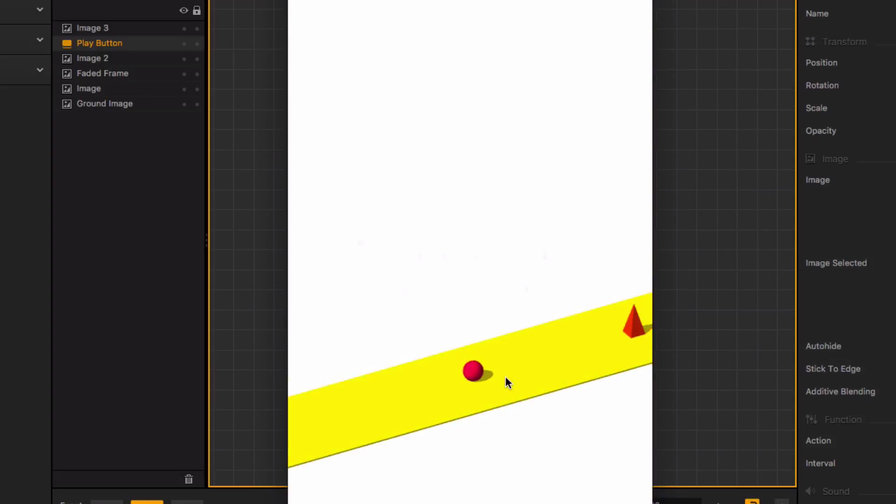
left_click(512, 386)
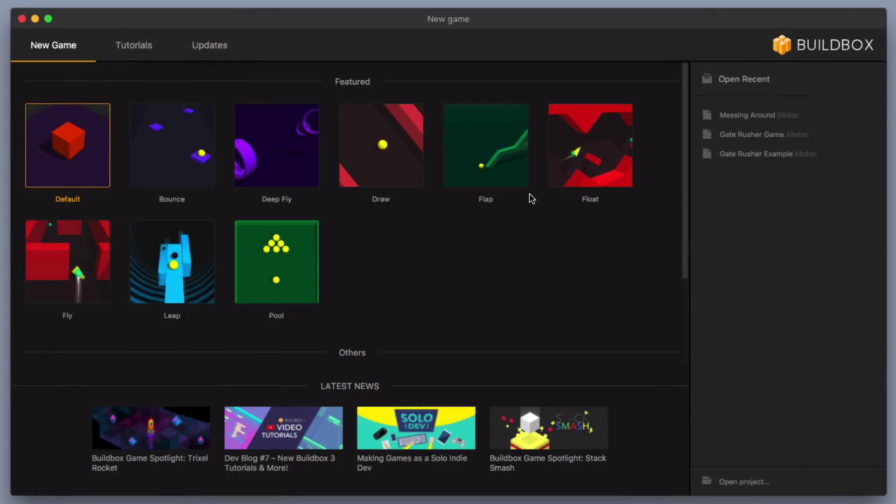
Create a new game from the Flap template and duplicate its 3D World node in the mind map
double_click(490, 170)
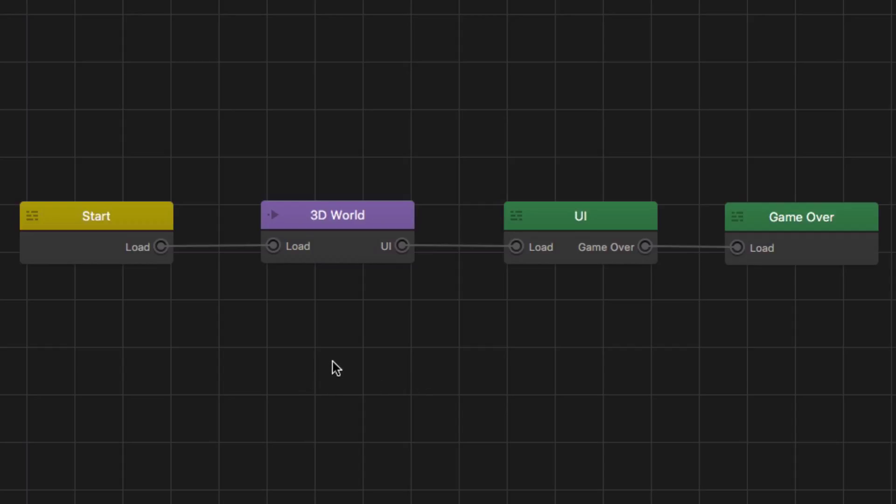
left_click(348, 226)
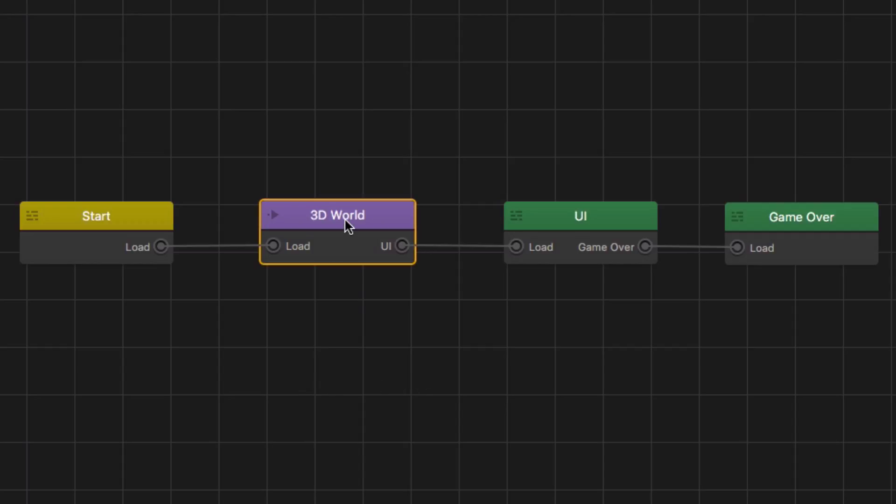
left_click(592, 225)
left_click(339, 232)
key("ctrl+d")
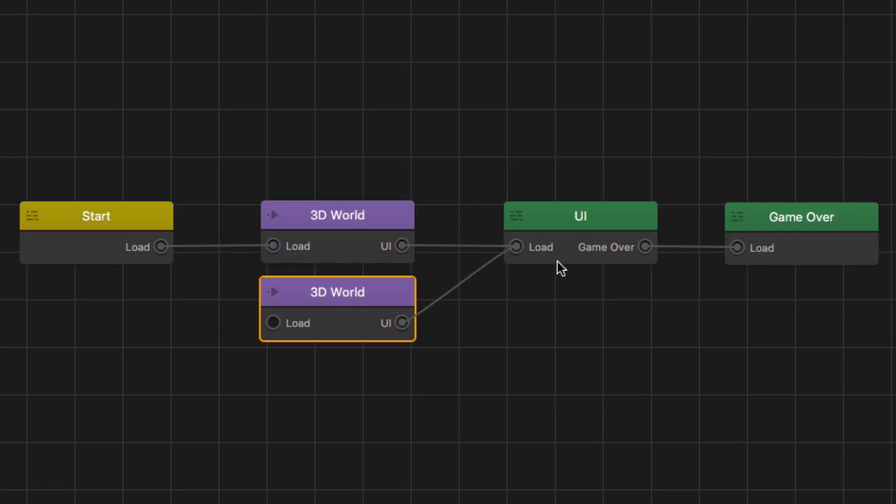
Add a new UI node below the existing one and link the duplicate 3D World's UI output to its Load input
left_click(597, 231)
right_click(584, 341)
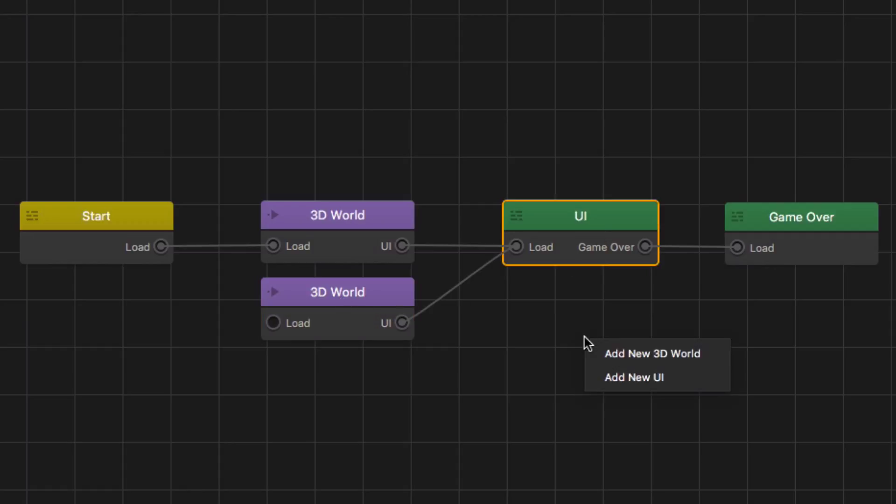
right_click(539, 306)
right_click(487, 325)
right_click(568, 310)
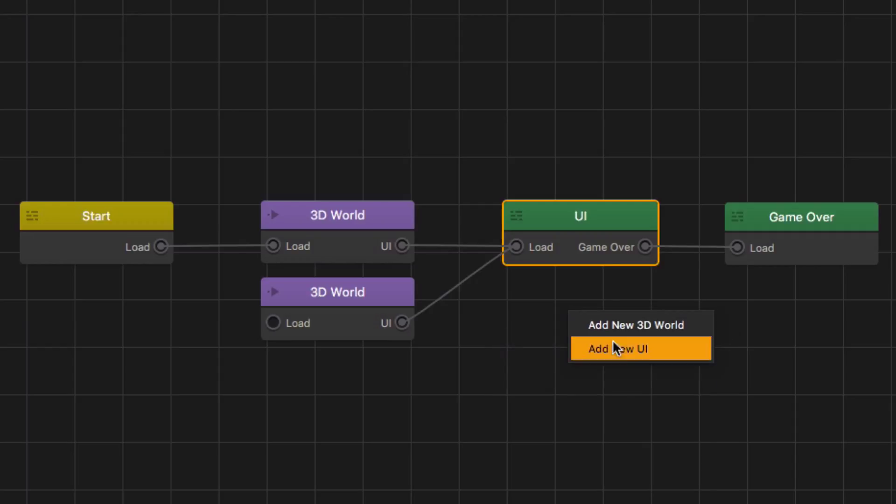
left_click(622, 349)
left_click_drag(617, 331, 558, 318)
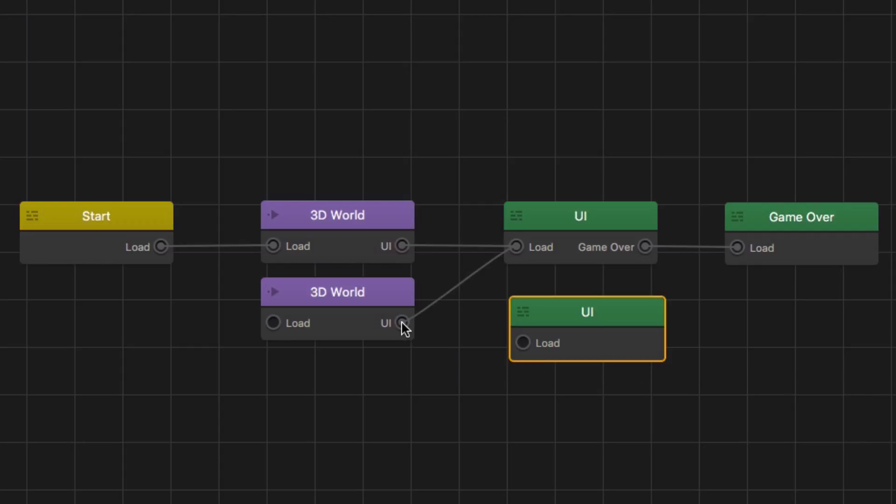
left_click_drag(402, 322, 519, 344)
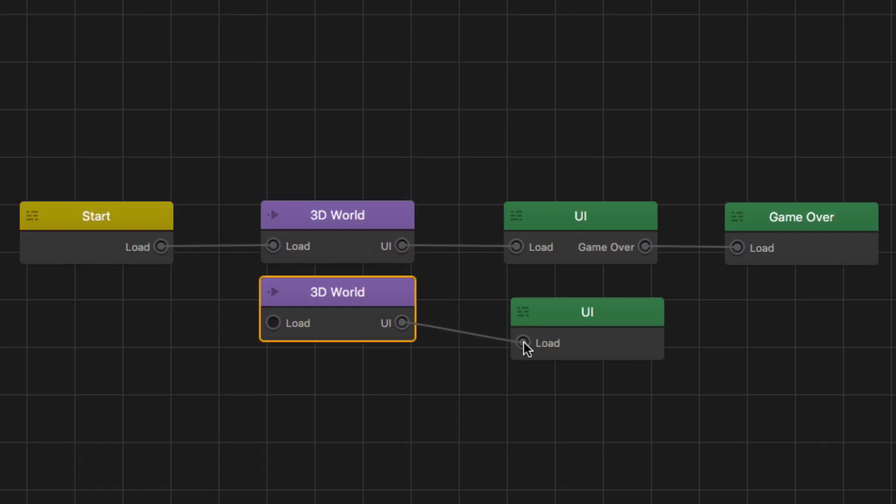
Rename the new UI node Main Menu UI, the duplicate world Main Menu World and the original UI node World UI
left_click(574, 349)
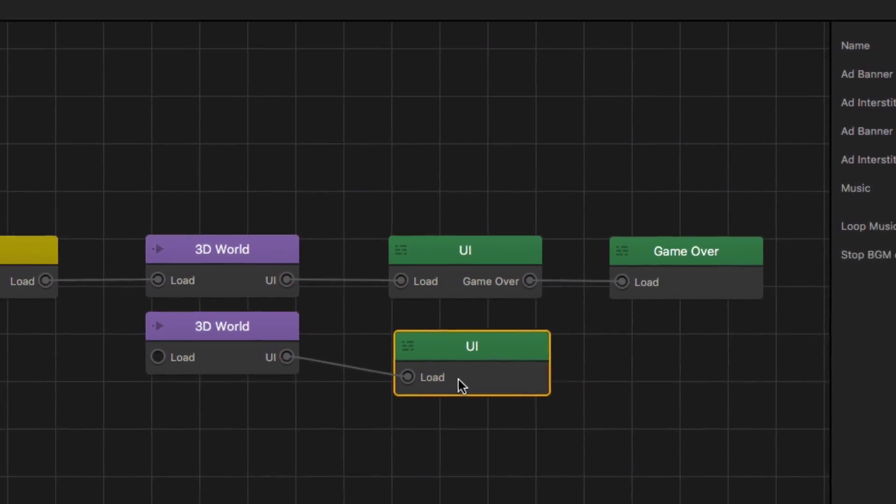
double_click(872, 76)
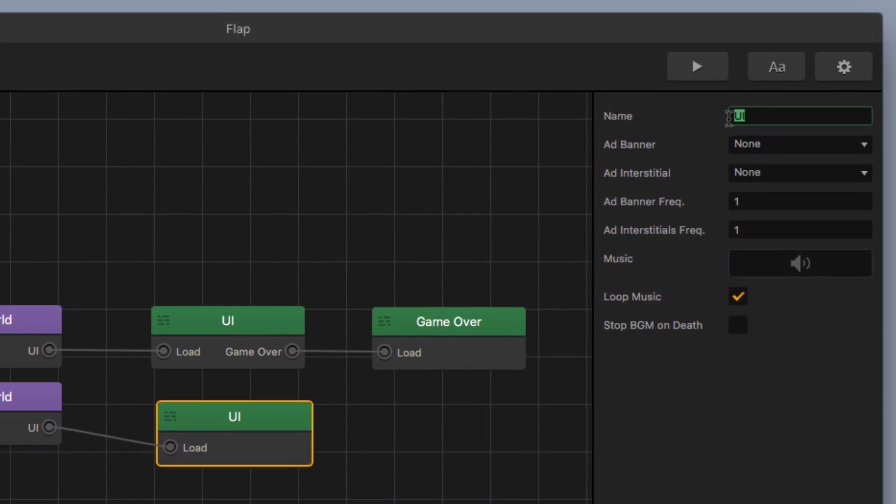
type("Main Menu UI")
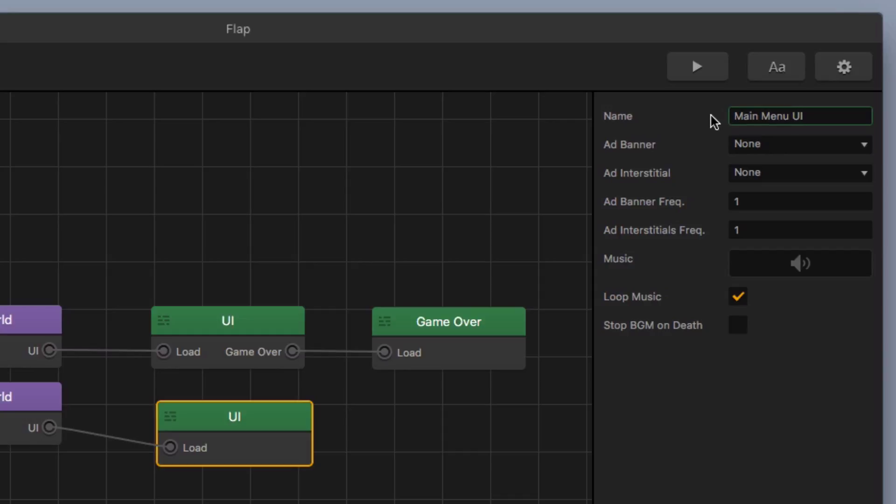
key("Return")
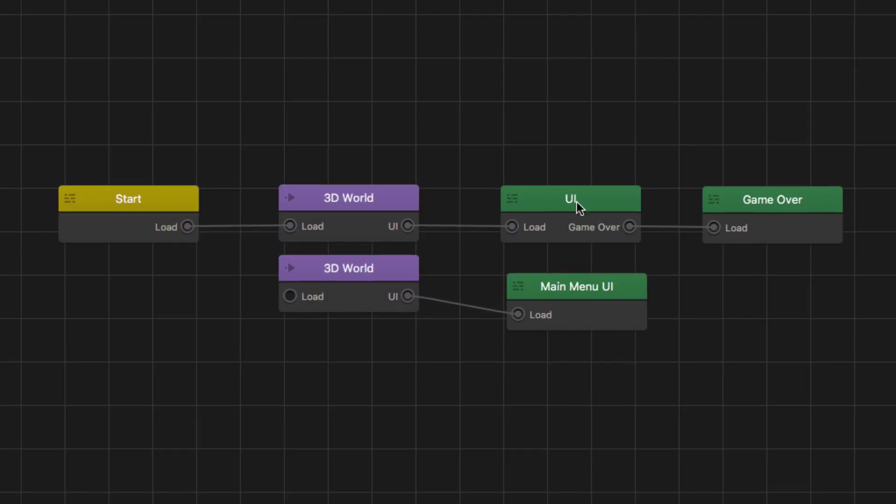
left_click(349, 269)
Relink Start to Main Menu World and arrange the nodes in one row: Start, Main Menu World, Main Menu UI, 3D World, World UI, Game Over
left_click(146, 204)
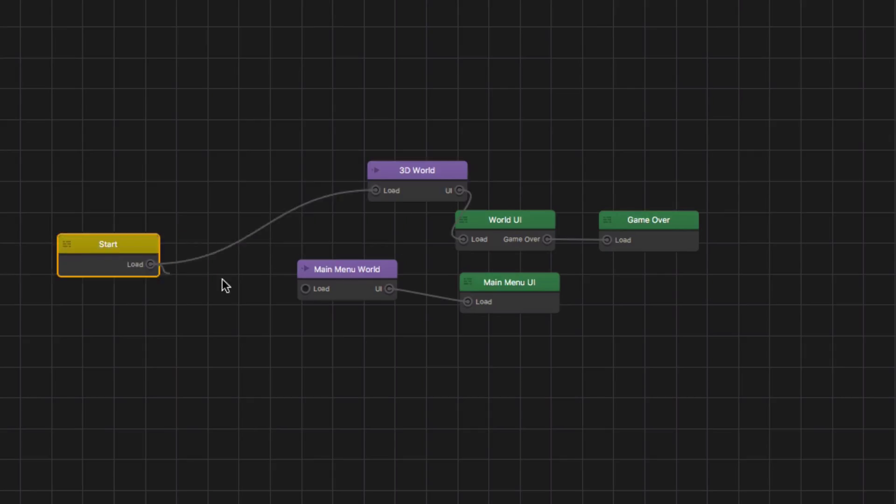
left_click_drag(649, 220, 762, 236)
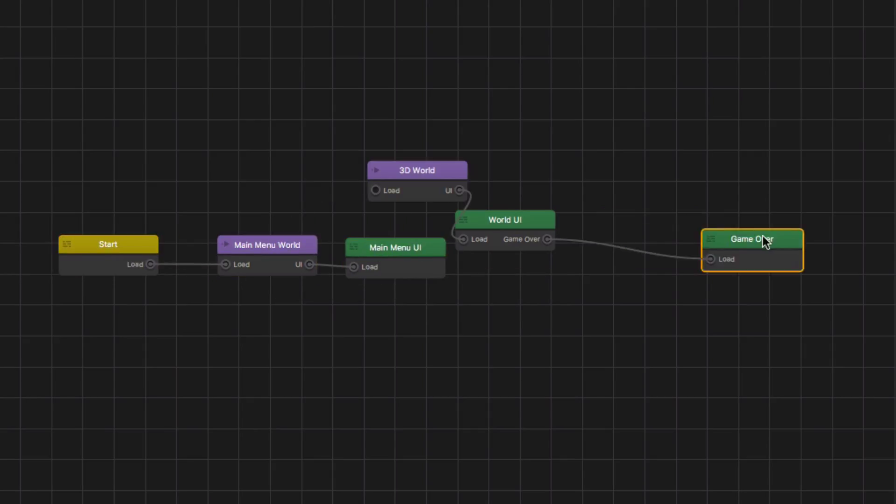
left_click_drag(417, 170, 513, 248)
left_click_drag(401, 245, 393, 247)
left_click(755, 243)
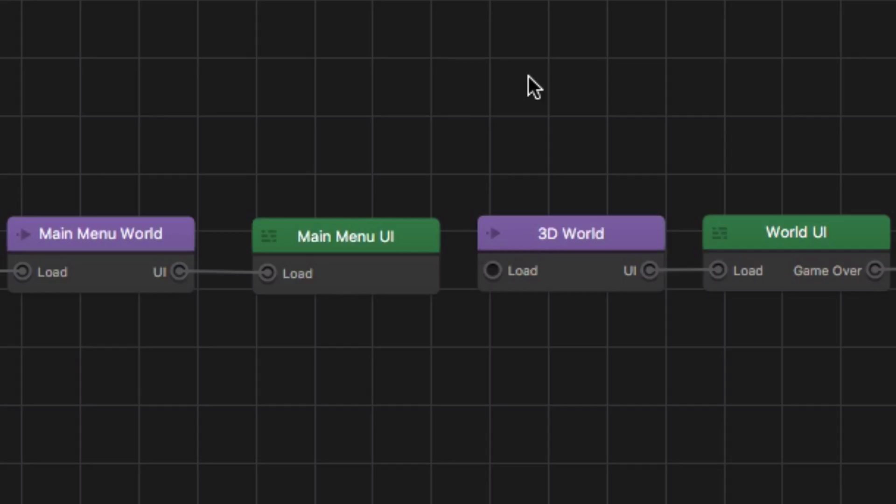
Save the project as "Main Menu Example" on the Desktop
key("super+s")
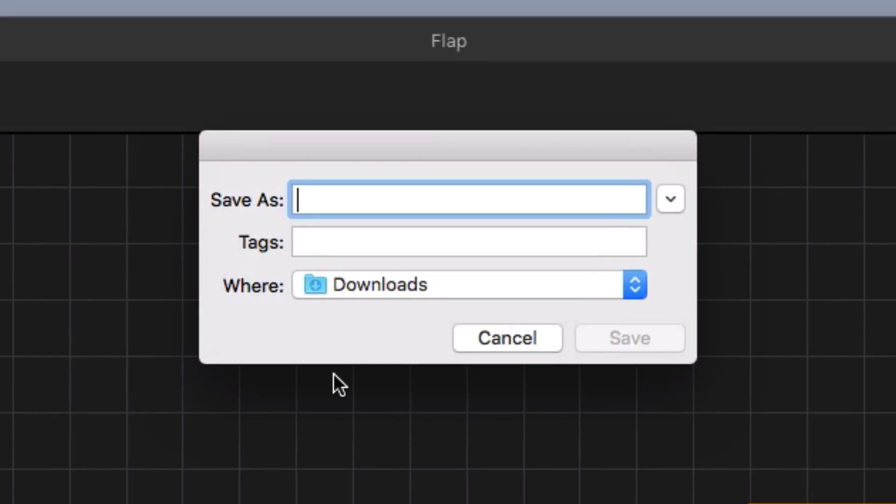
left_click(451, 288)
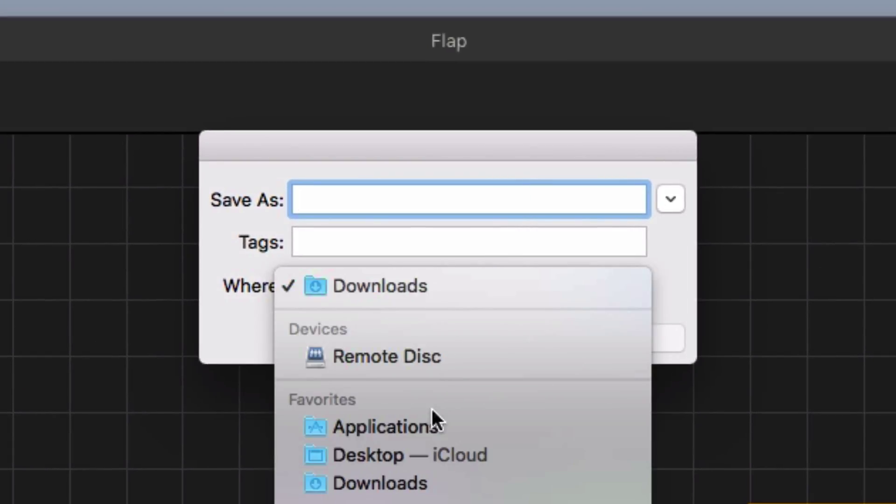
left_click(424, 441)
type("Ma")
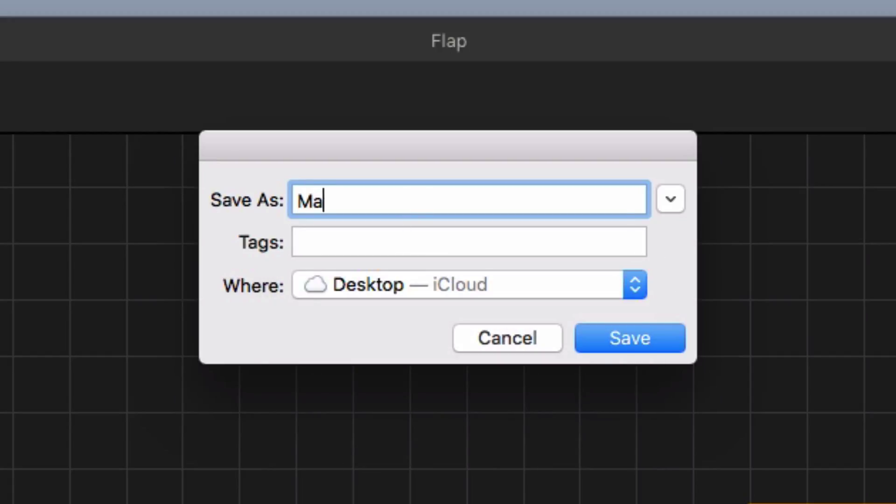
type("in Menu Example")
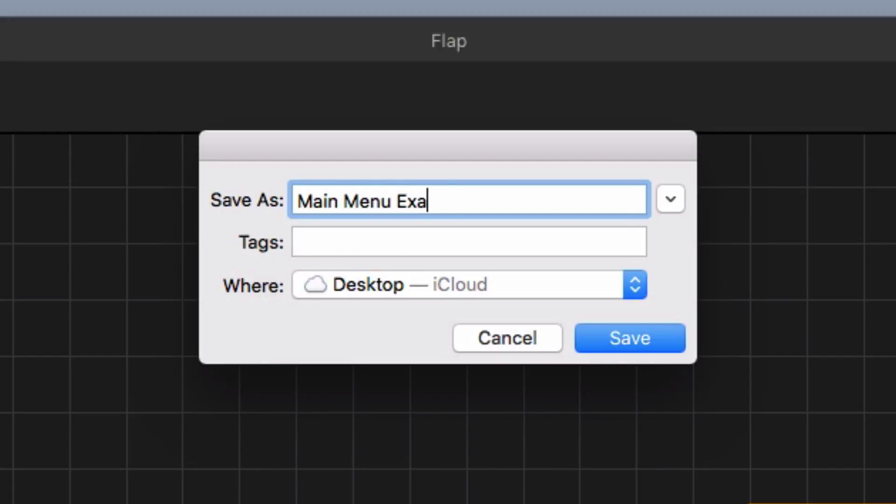
left_click(622, 340)
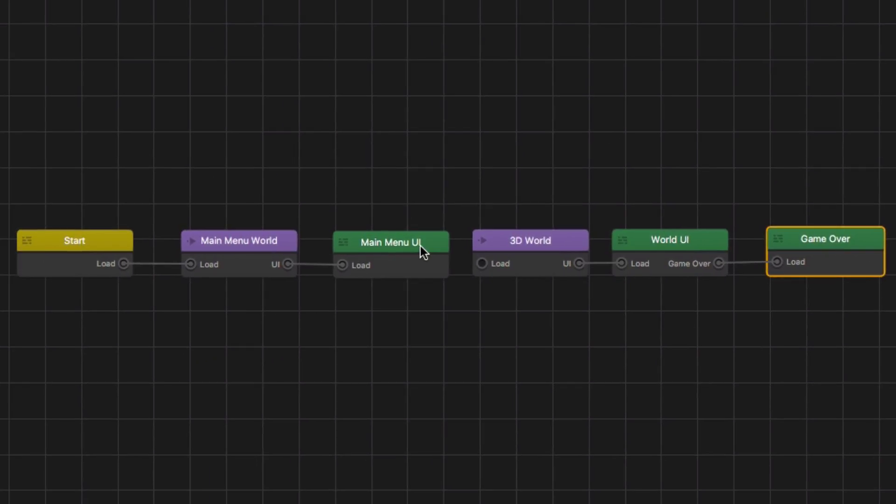
Add a Navigation Button near the middle of the Main Menu UI screen and rename it Play Button
double_click(420, 245)
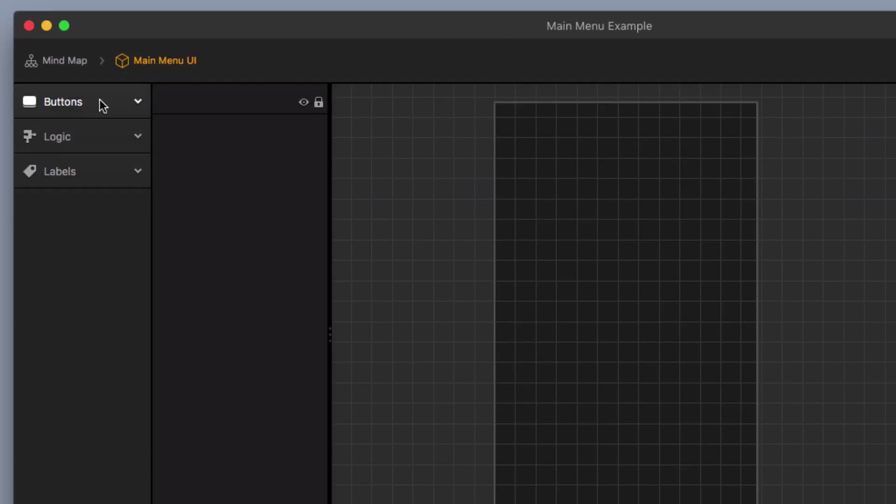
left_click(74, 75)
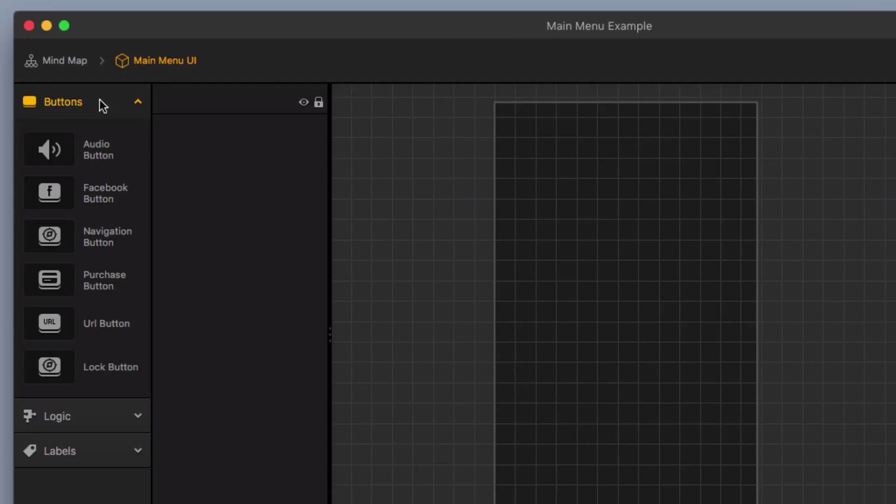
left_click_drag(124, 242, 634, 324)
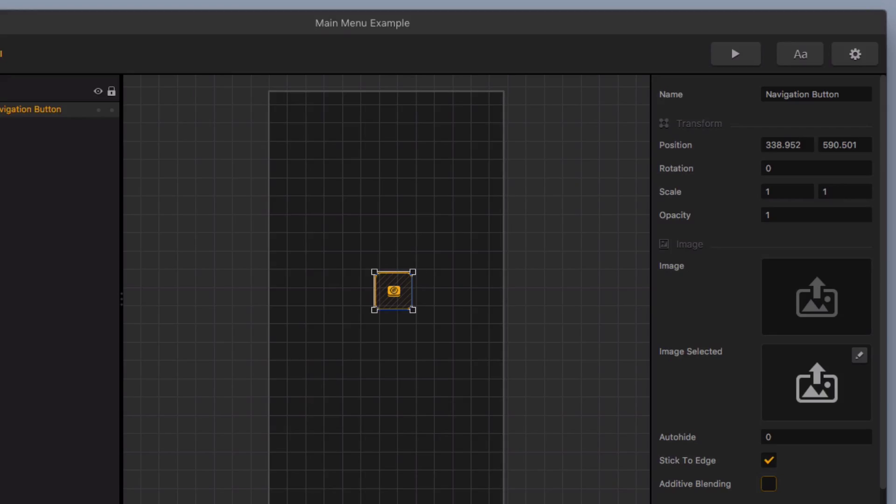
left_click_drag(809, 94, 743, 97)
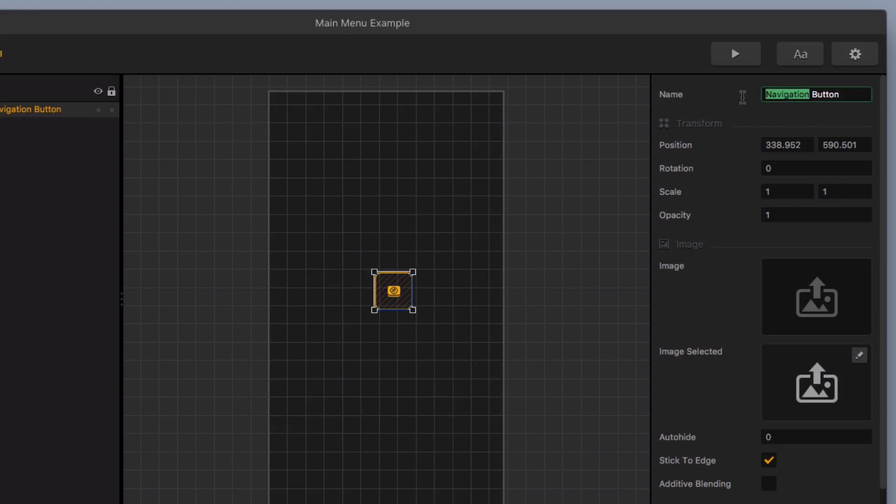
type("Play")
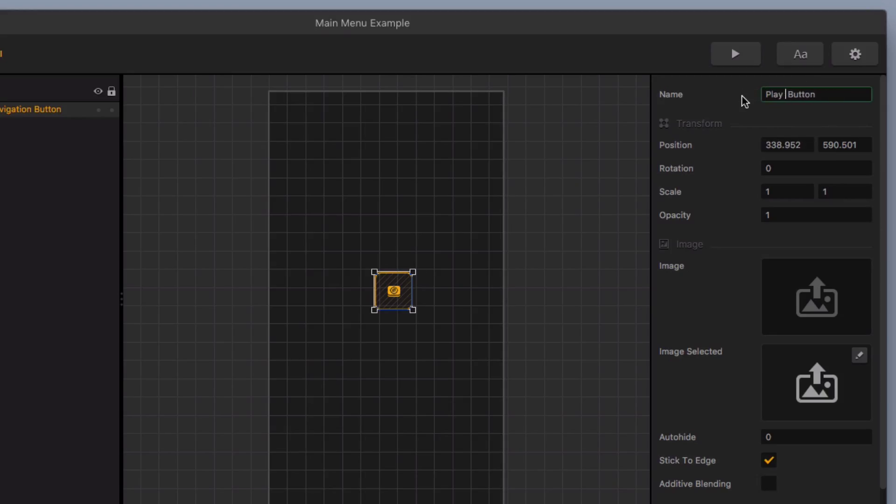
key("Return")
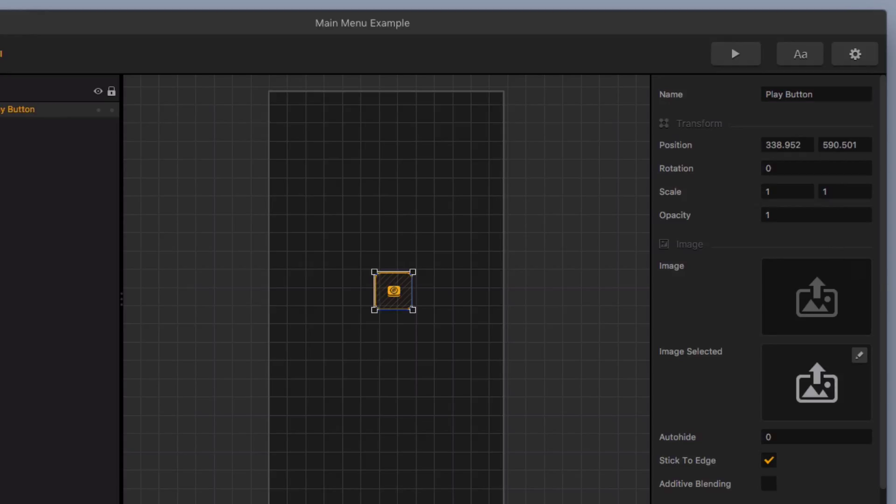
Assign play_button.png from the Main Menu Tutorial folder as the Play Button's image and move the button down to about 320, 352
key("super+Tab")
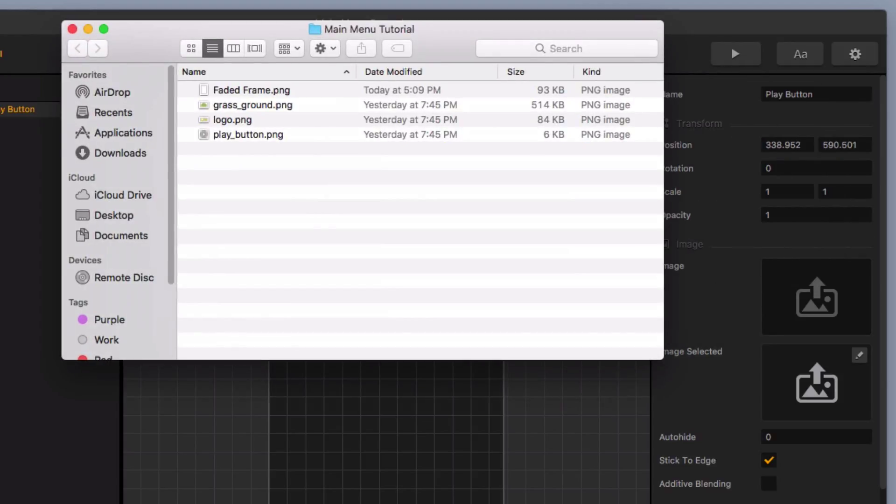
left_click_drag(218, 37, 164, 103)
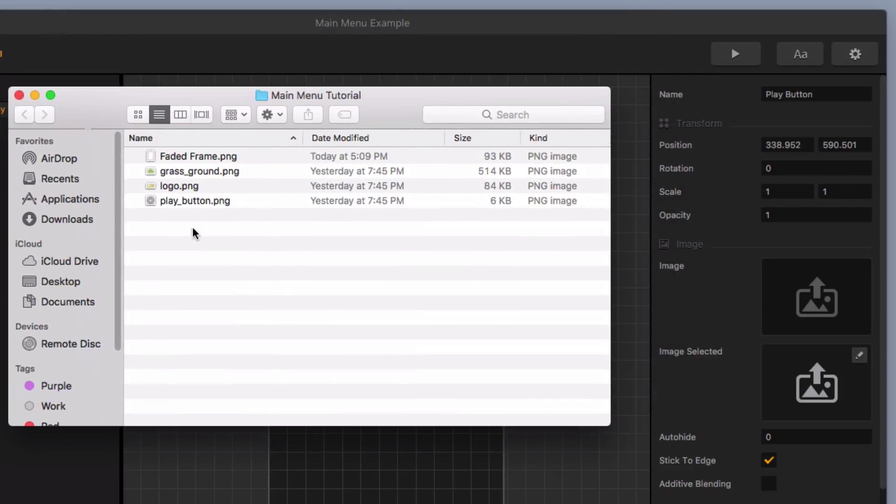
left_click(176, 202)
left_click_drag(194, 205, 814, 298)
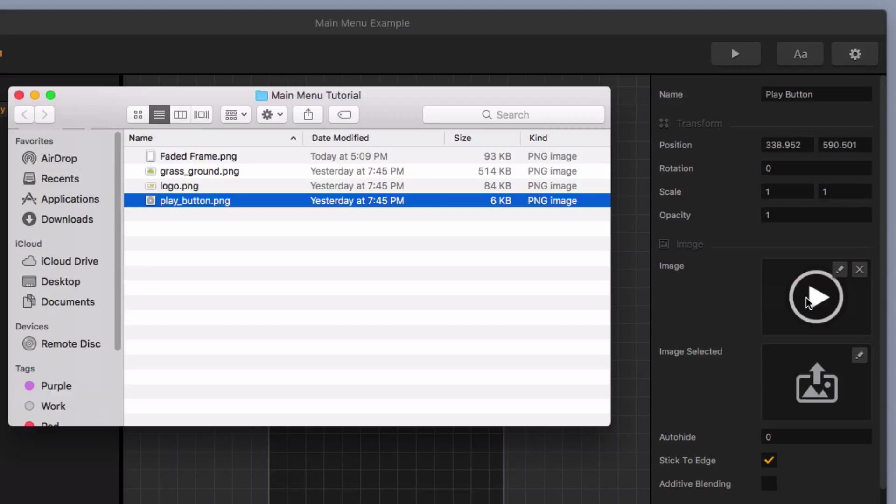
left_click(19, 95)
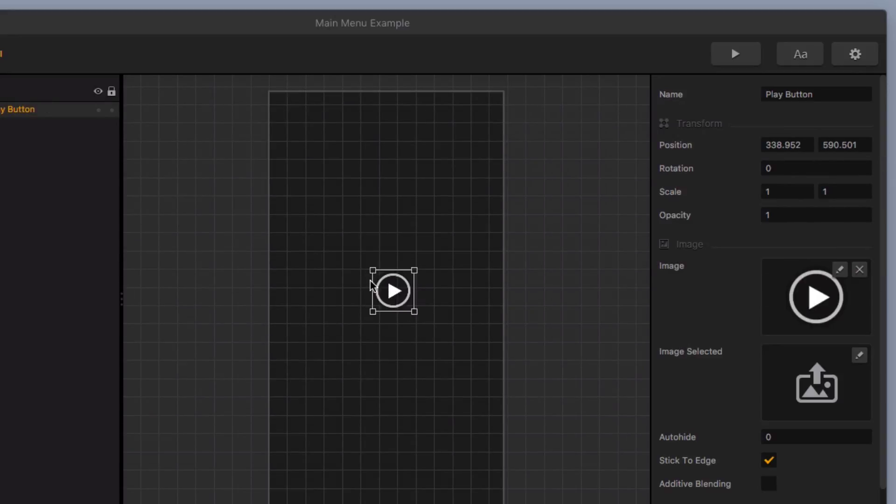
left_click_drag(390, 308, 386, 388)
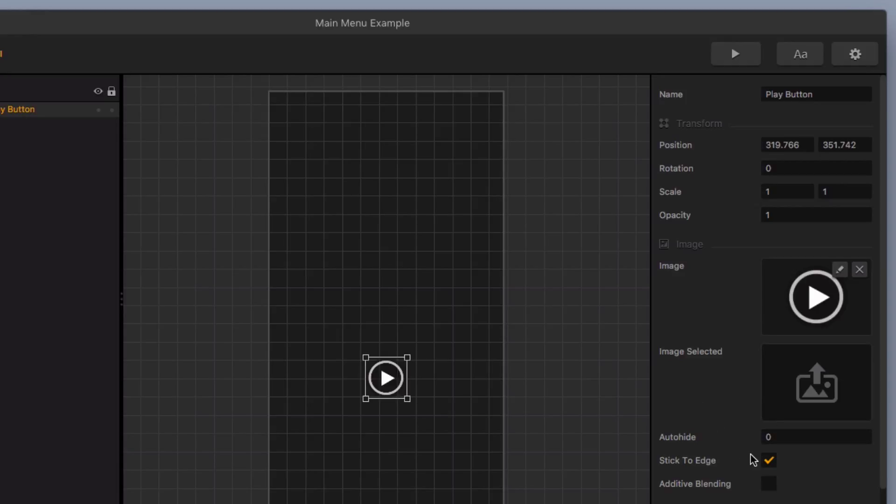
Return to the mind map and link Main Menu UI's Play Button output to the 3D World's Load input
scroll(753, 460, "down", 3)
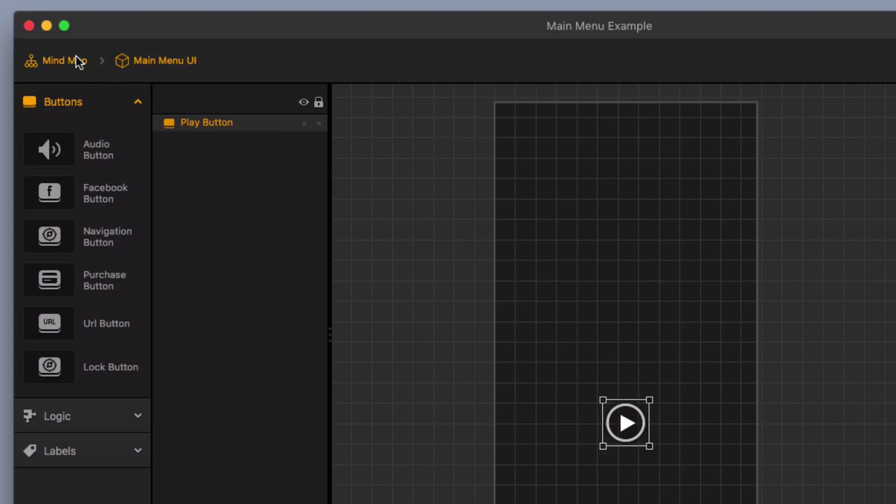
left_click(78, 61)
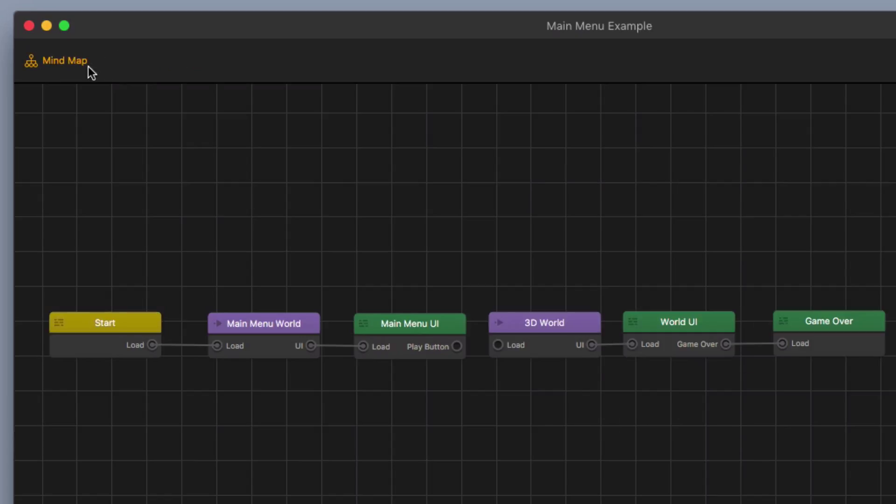
left_click(458, 347)
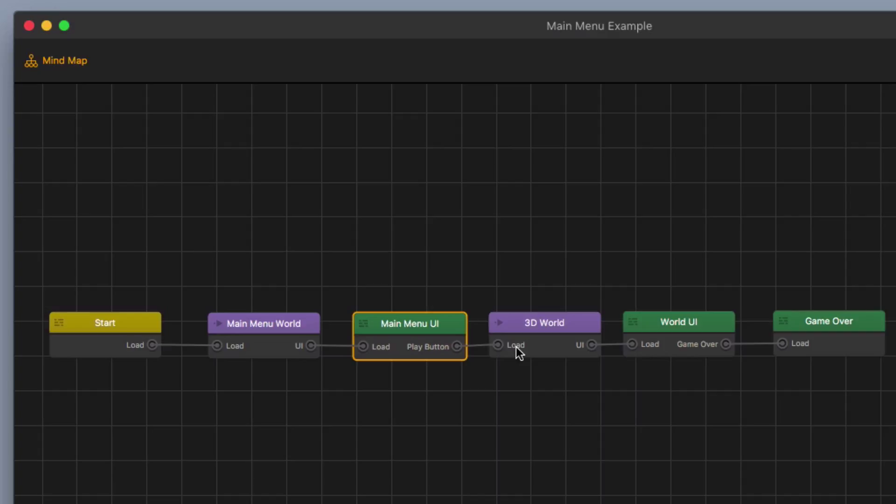
Add Faded Frame.png from the Main Menu Tutorial folder to Main Menu UI and stretch it to cover the whole screen area
double_click(417, 329)
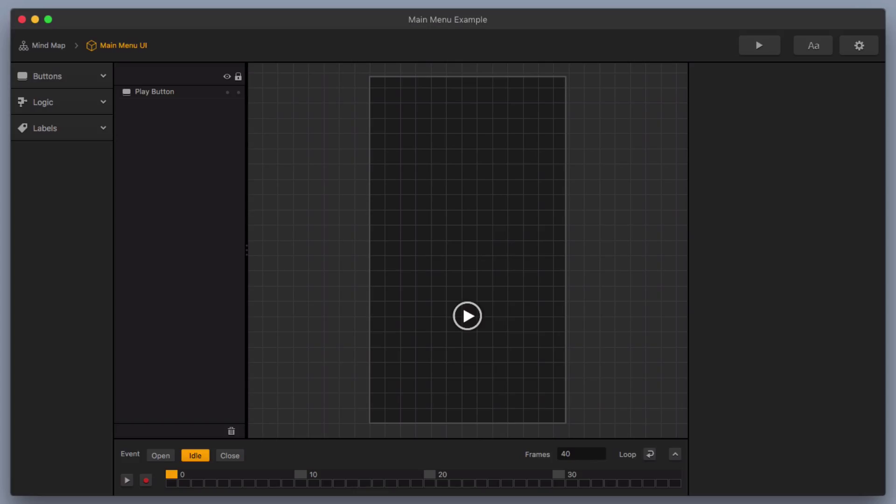
key("super+Tab")
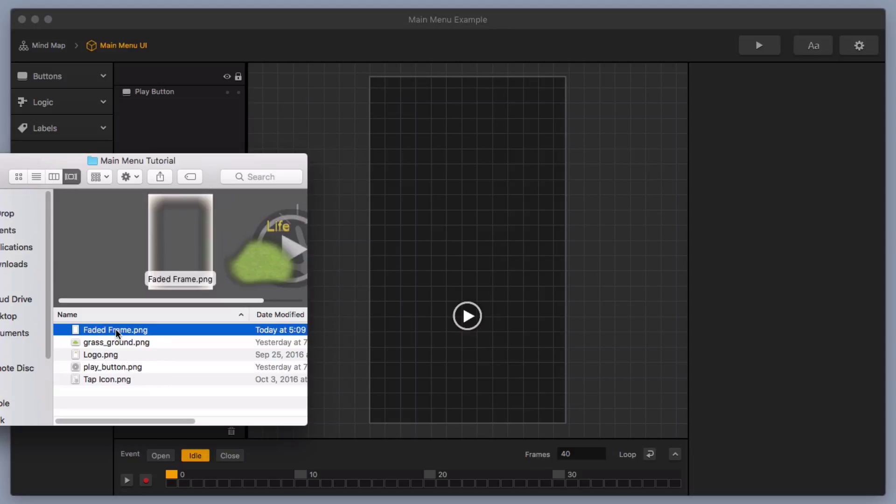
left_click_drag(100, 332, 541, 353)
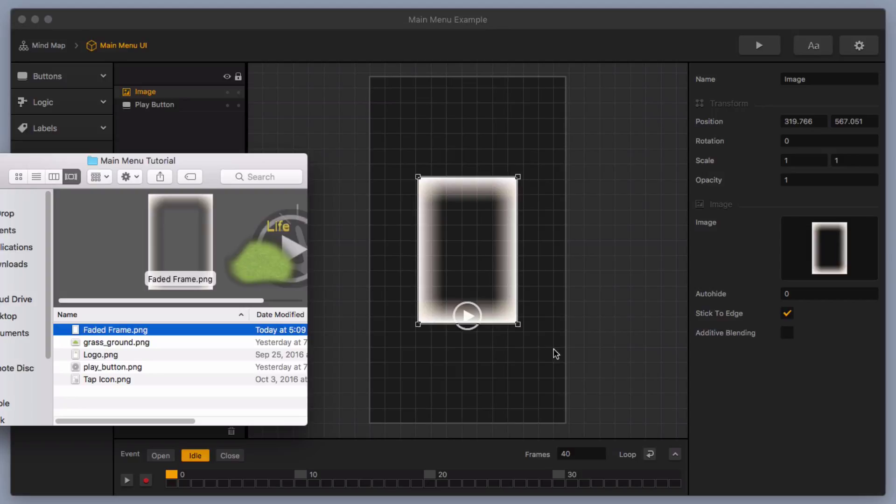
left_click(418, 179)
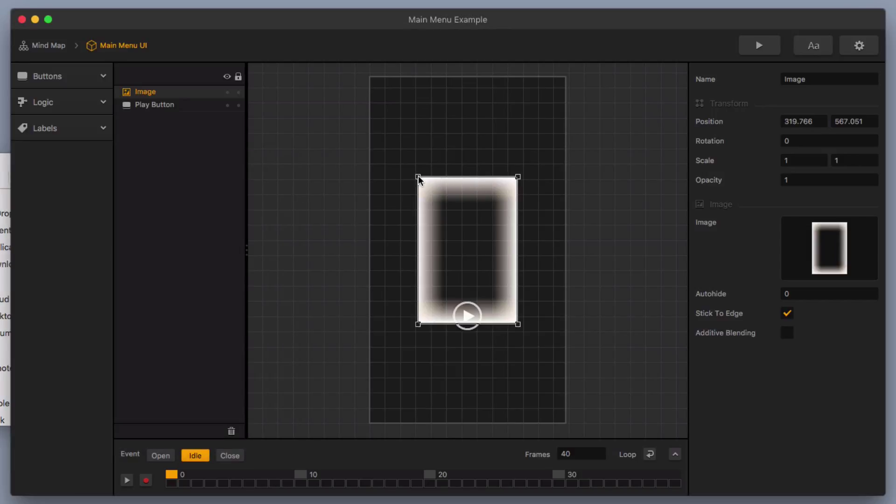
left_click_drag(418, 178, 367, 74)
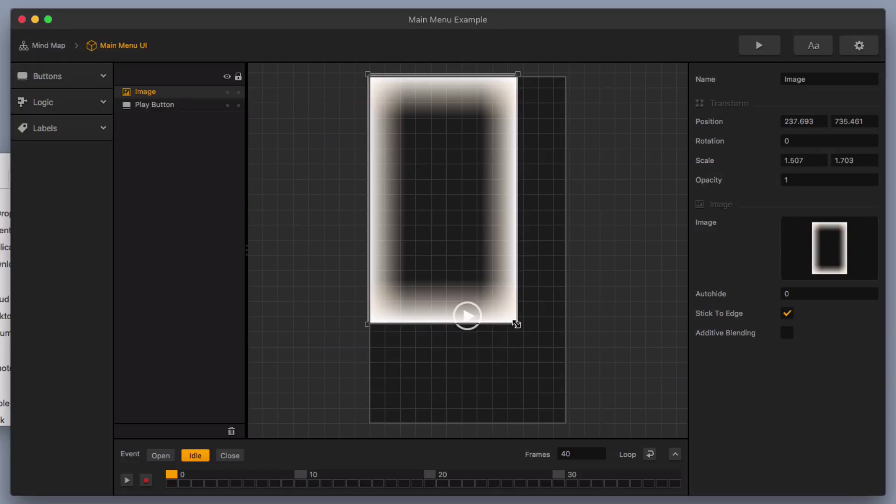
left_click_drag(516, 324, 567, 428)
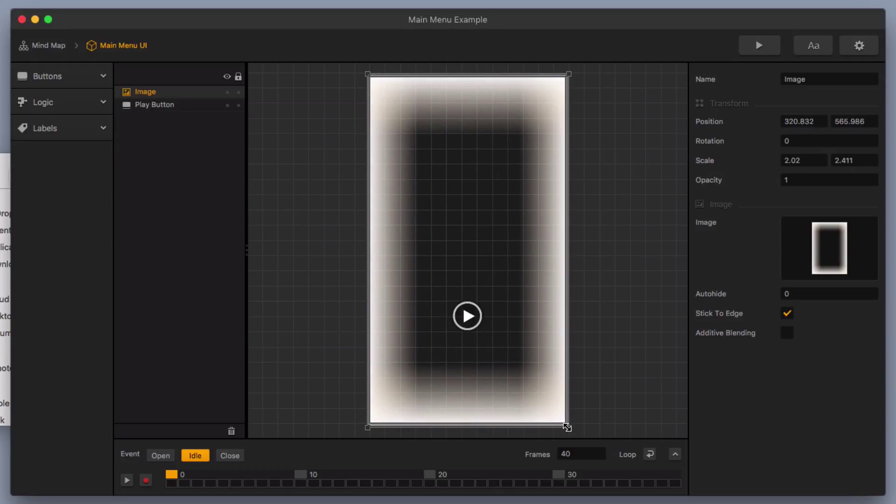
Rename the stretched frame image as Faded Frame
left_click(809, 80)
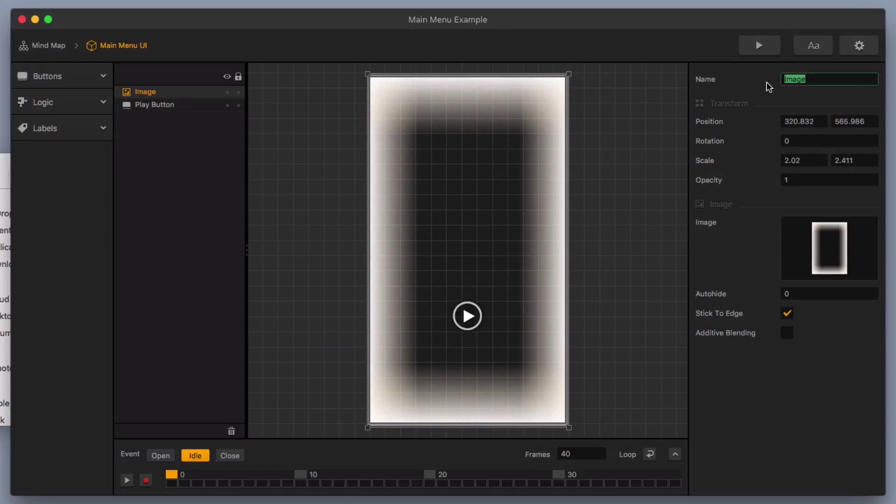
type("Faded Frame")
key("Return")
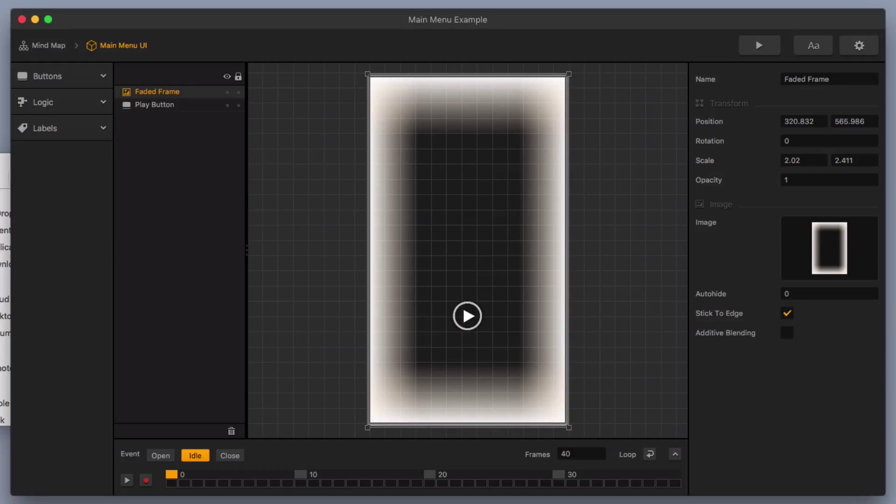
Add grass_ground.png to the upper part of the UI screen at about 330, 874 and rename it Ground Image
left_click(2, 169)
left_click(113, 345)
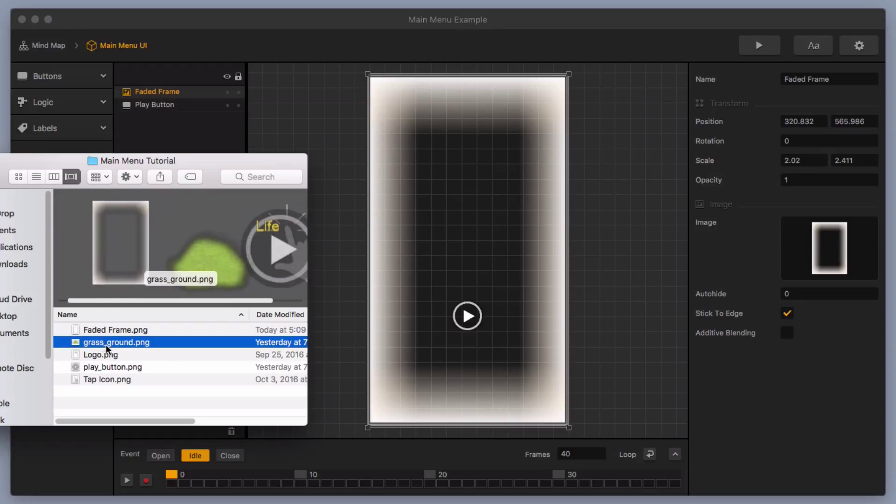
left_click_drag(114, 346, 566, 351)
left_click_drag(475, 228, 469, 150)
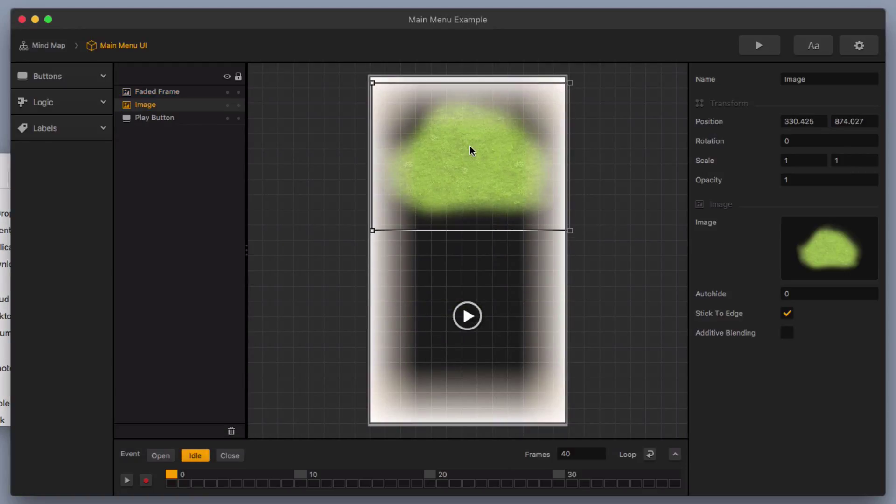
left_click(816, 79)
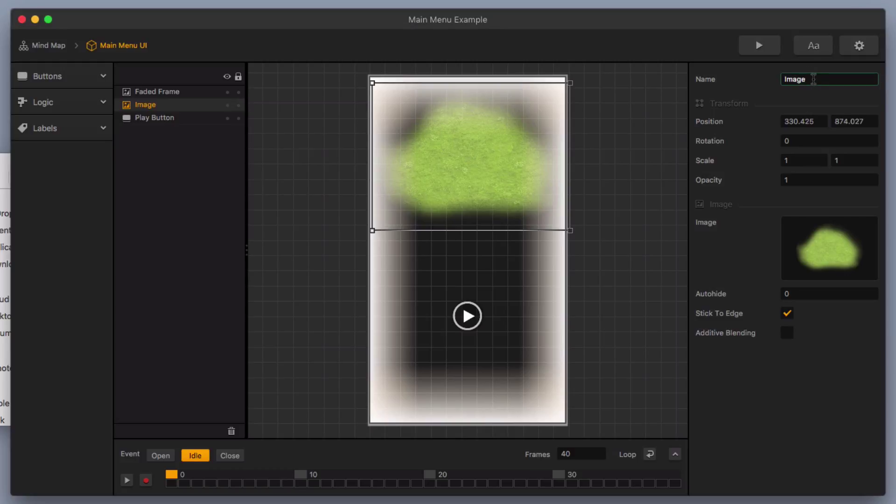
left_click_drag(814, 80, 765, 81)
type("Ground Image")
key("Return")
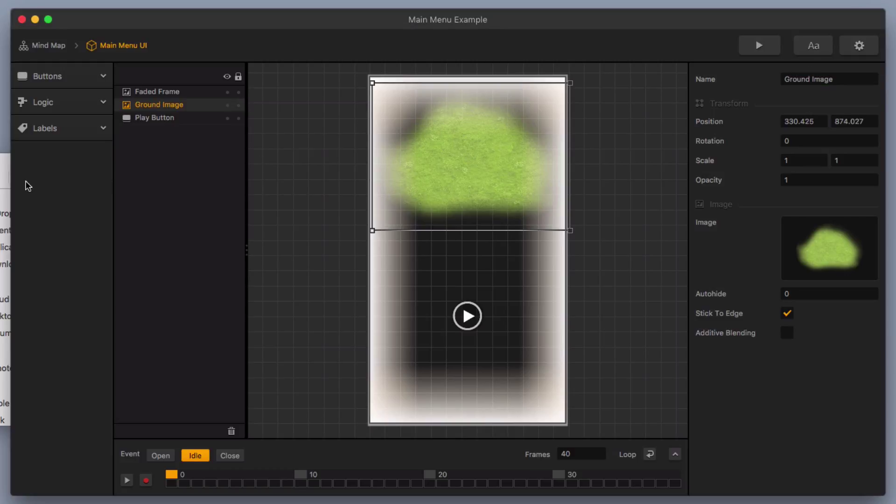
Add Logo.png from the tutorial folder as the topmost layer of Main Menu UI and rename it Logo
left_click(5, 174)
left_click_drag(101, 355, 575, 368)
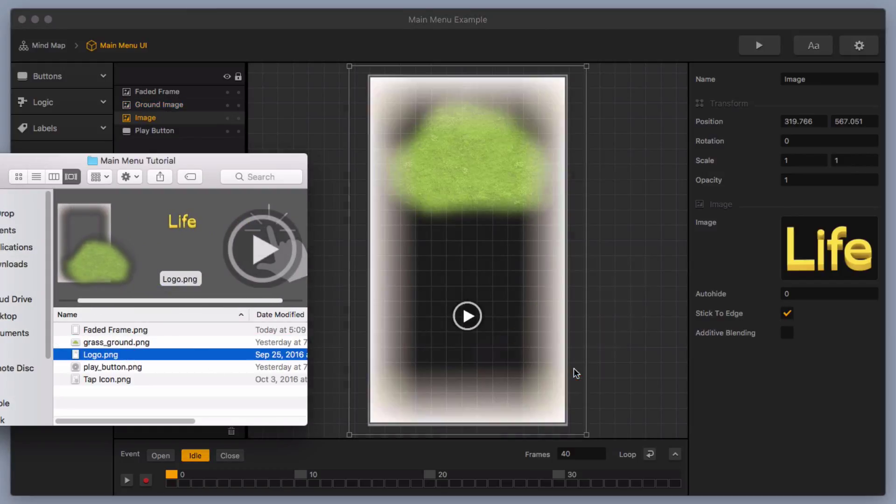
left_click(209, 40)
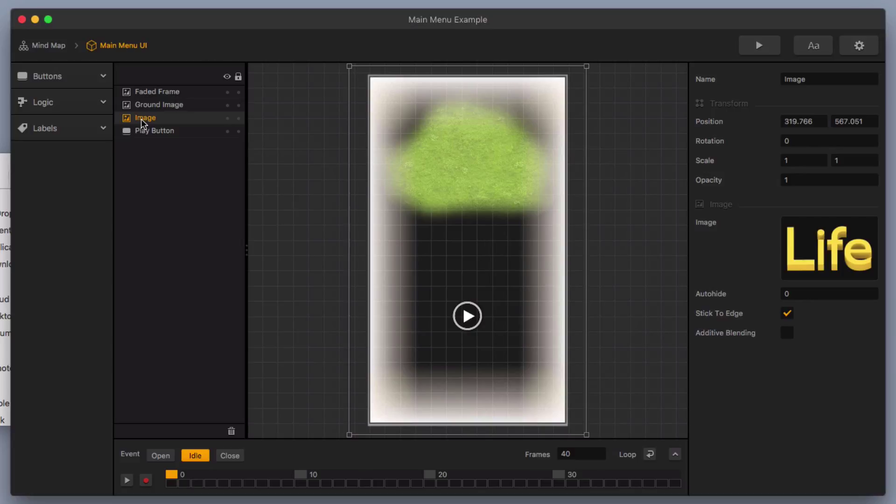
left_click_drag(142, 120, 150, 86)
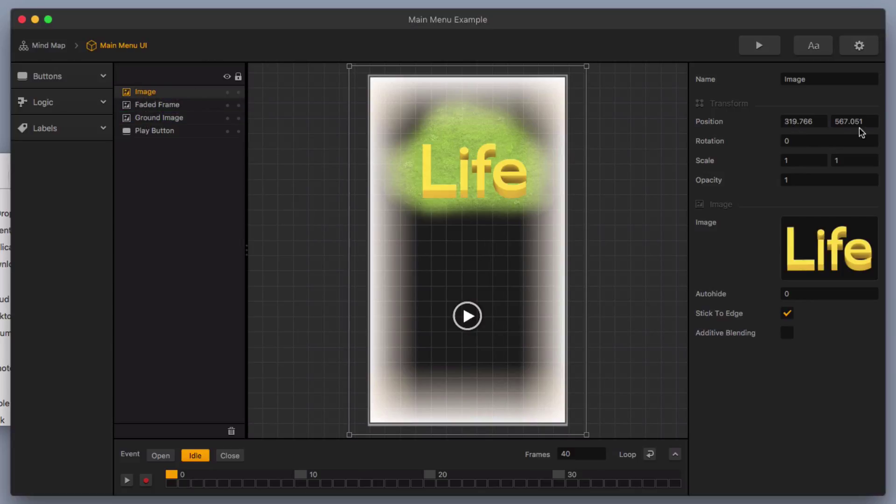
double_click(829, 79)
type("Logo")
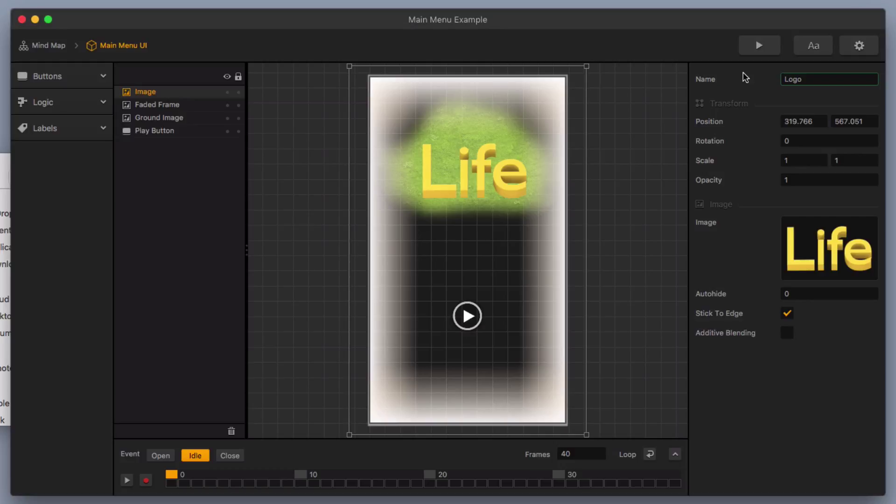
key("Return")
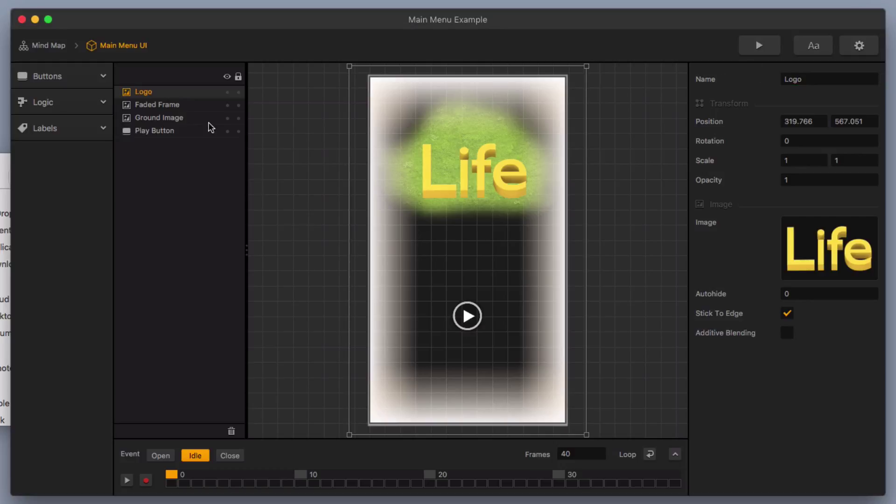
Add Tap Icon.png from the tutorial folder and place it beside the Play Button at about 454, 343
left_click(2, 168)
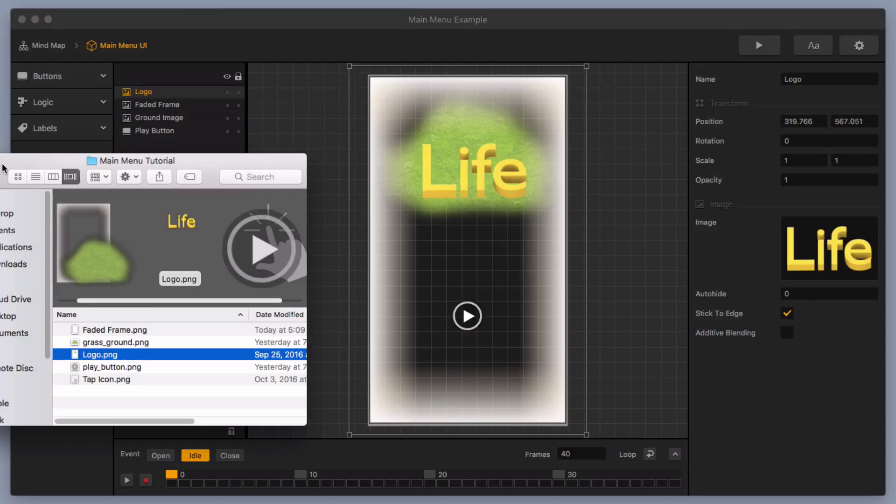
left_click(98, 381)
left_click_drag(96, 382, 539, 368)
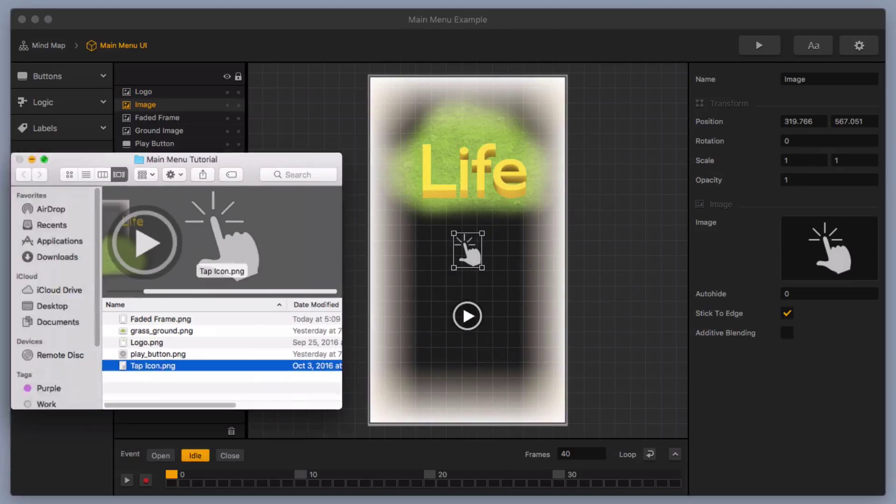
left_click_drag(473, 240, 512, 325)
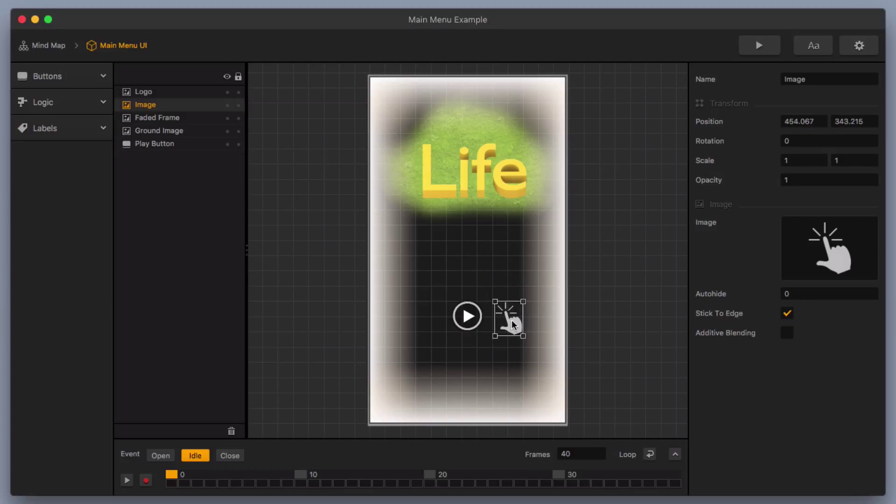
mouse_move(831, 252)
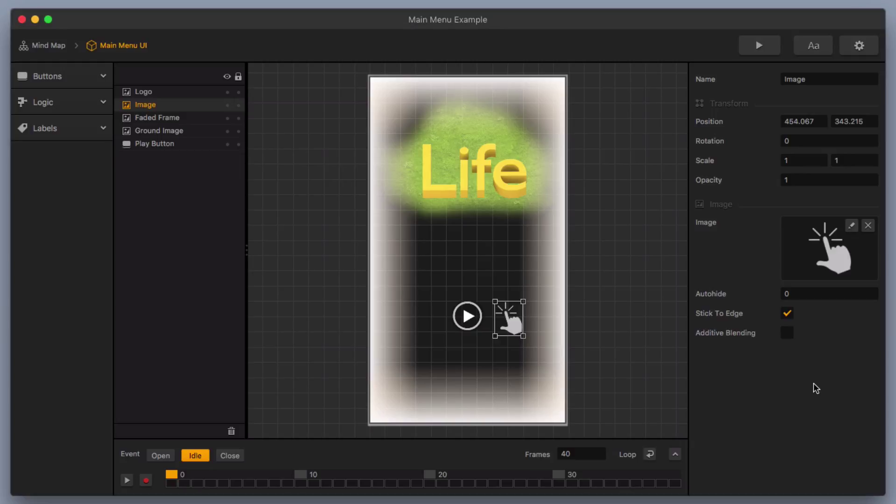
Preview the game and compare the main menu's look with the UI layout
left_click(768, 43)
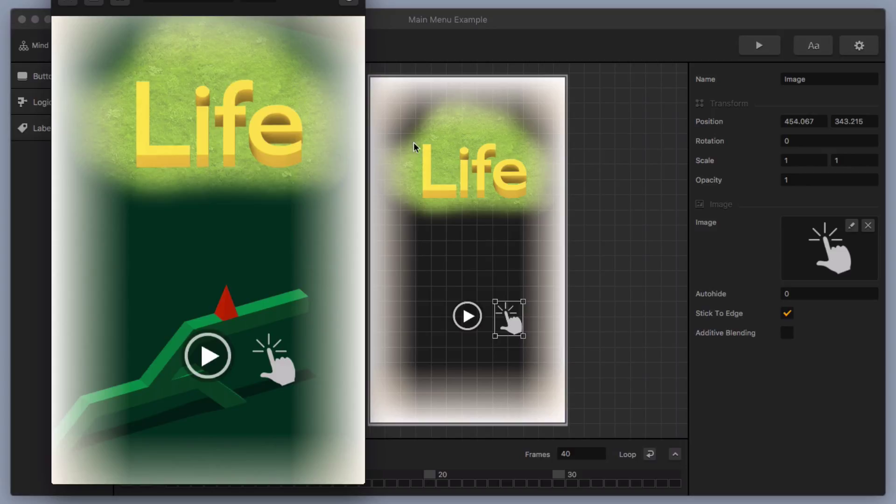
left_click(458, 125)
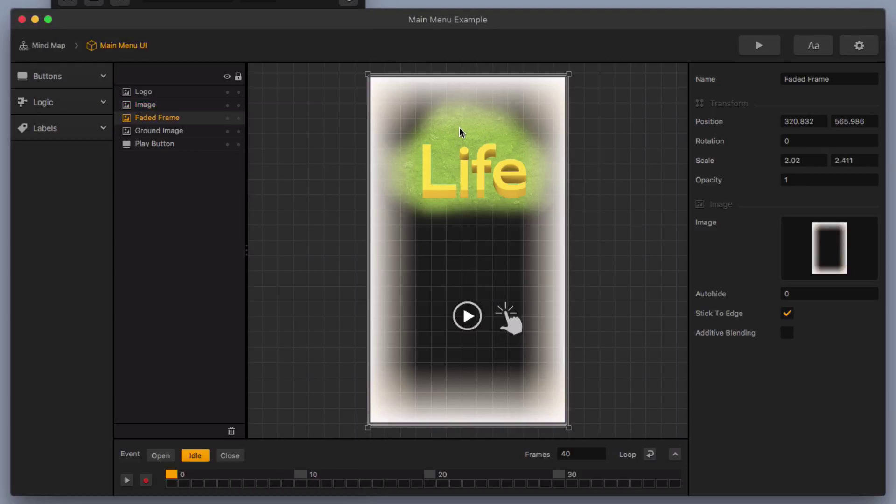
left_click(310, 4)
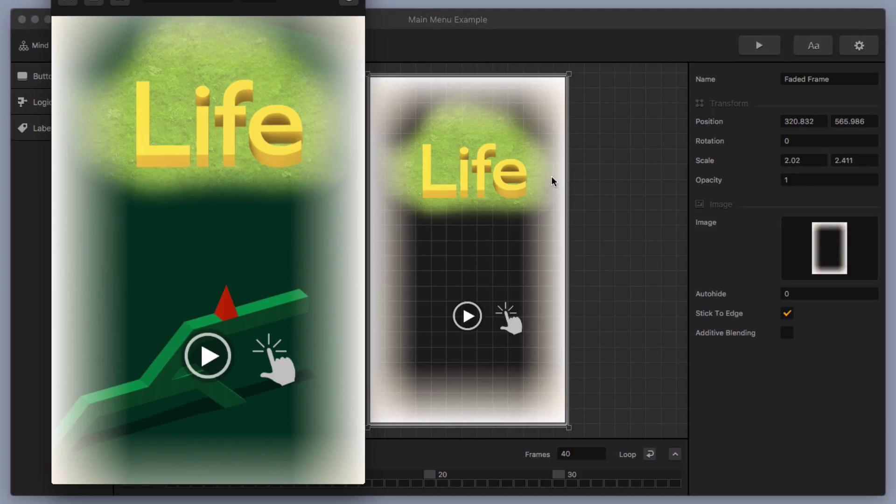
Nudge Ground Image down behind the logo to a vertical position of about 845
left_click(485, 131)
left_click(172, 132)
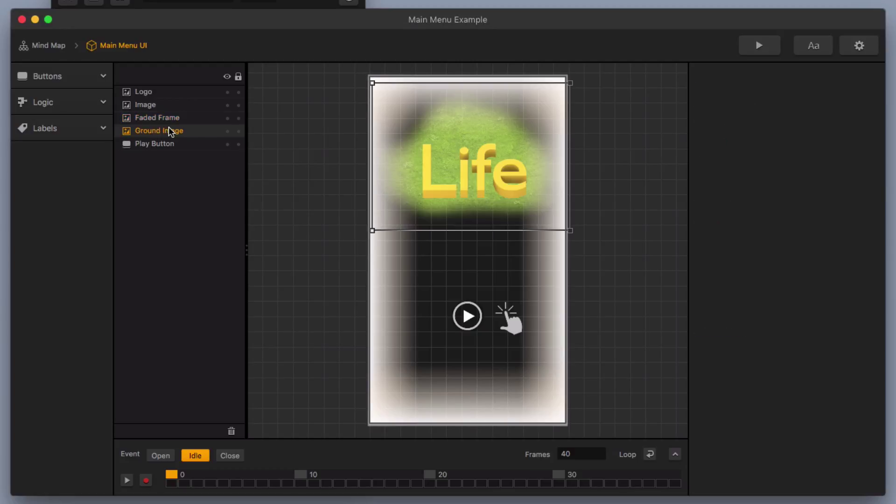
key("Down")
key("Down")
key("Down")
key("Down")
key("Down")
key("Down")
key("Down")
key("Down")
key("Down")
key("Down")
key("Down")
key("Down")
key("Down")
key("Down")
key("Down")
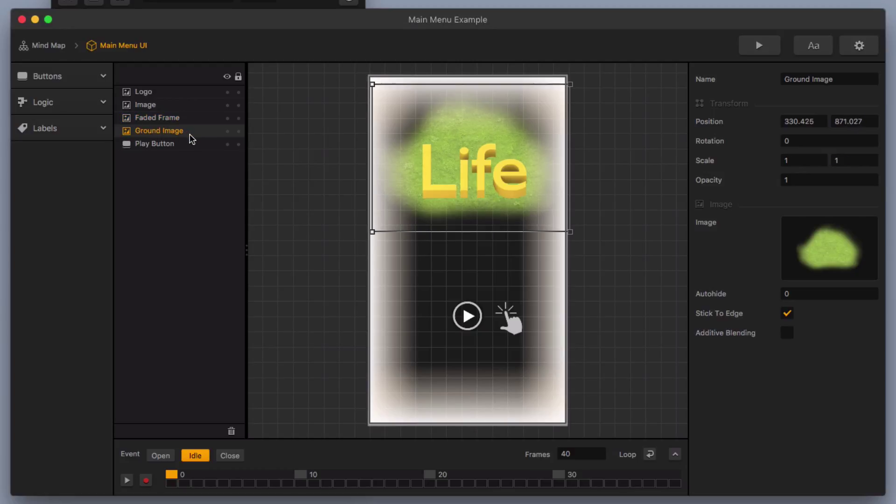
key("Down")
key("Down")
key("Down")
key("Down")
key("Down")
key("Down")
key("Down")
key("Down")
key("Down")
key("Down")
key("Down")
key("Down")
key("Down")
key("Down")
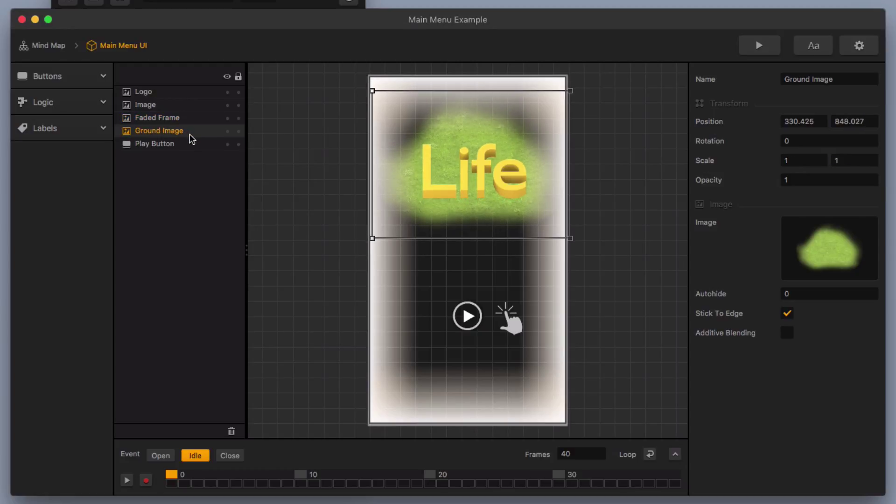
Reload the game preview to check Ground Image's placement behind the logo, and close the preview
key("super+Tab")
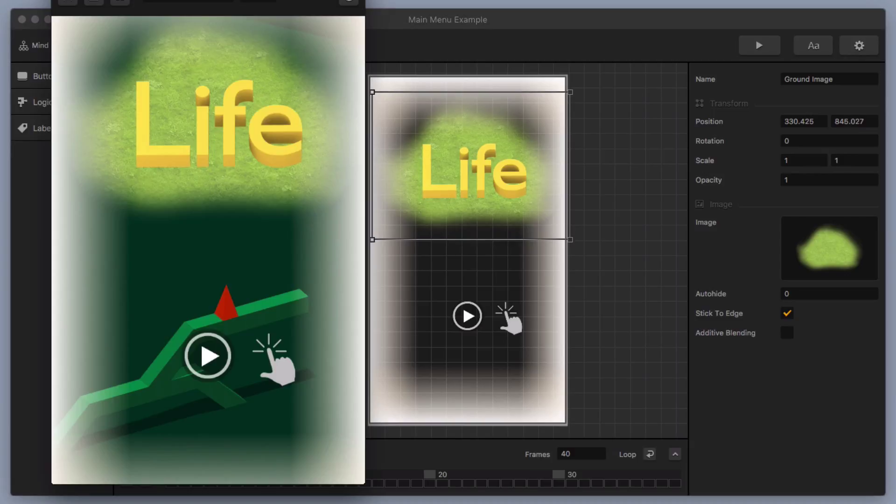
left_click(348, 3)
key("Escape")
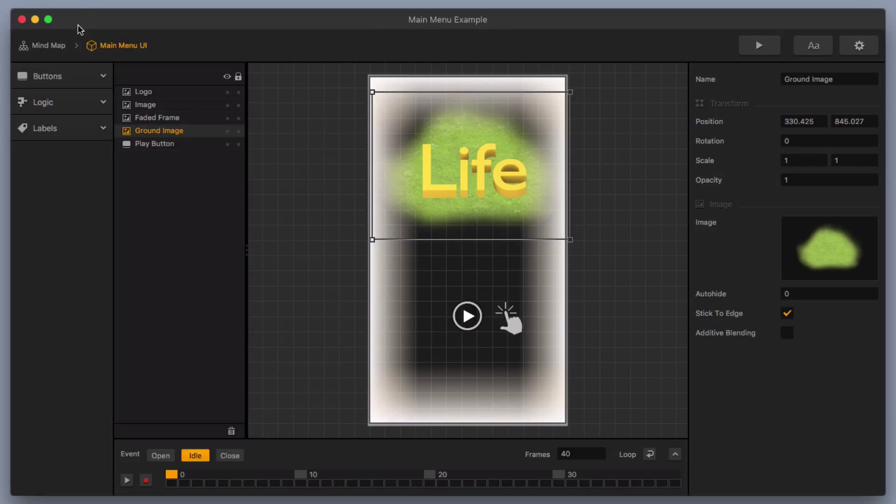
Return to the mind map and open Main Menu World for editing
left_click(46, 46)
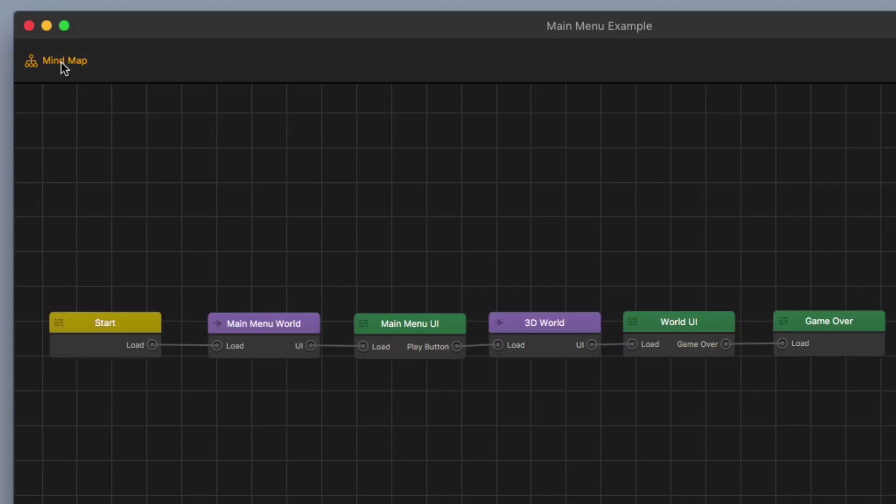
double_click(298, 322)
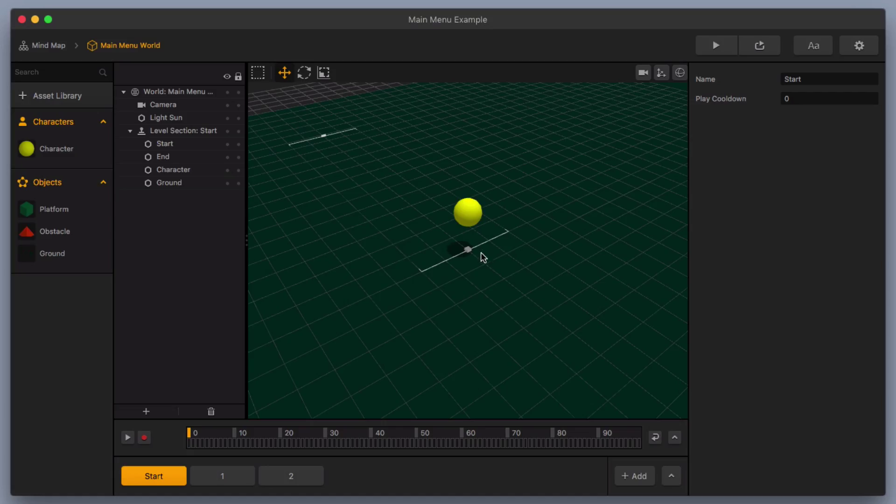
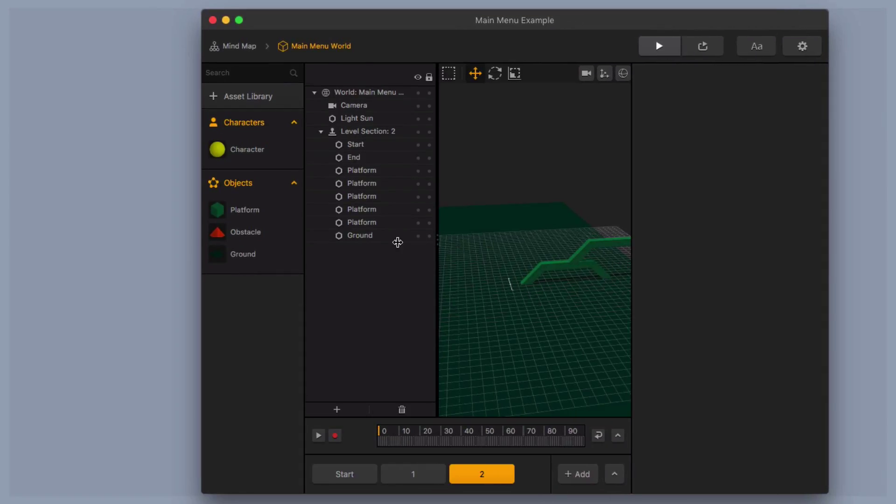
Collapse the scene outliner, make room beside the project window and preview the game's main menu
left_click_drag(405, 243, 313, 248)
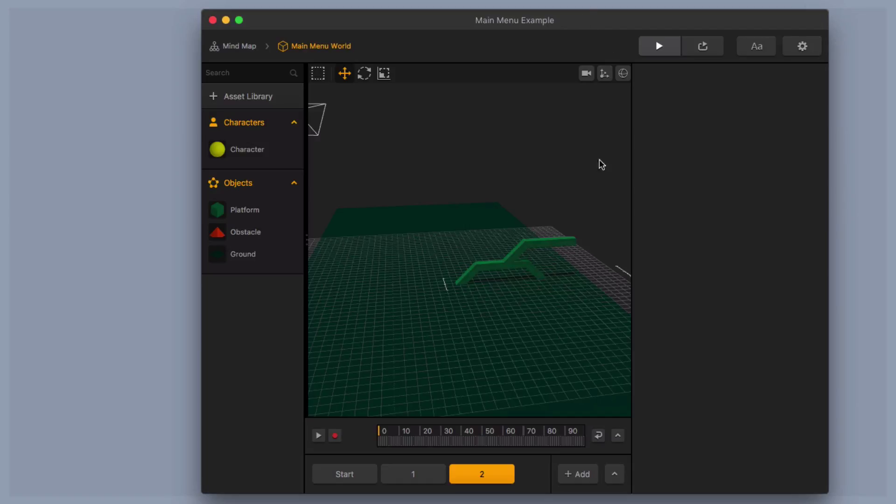
left_click_drag(551, 27, 603, 23)
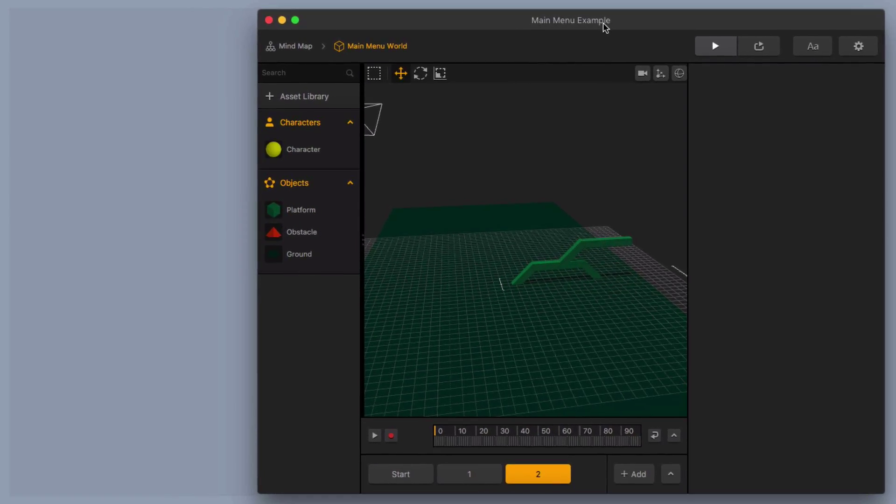
left_click(707, 49)
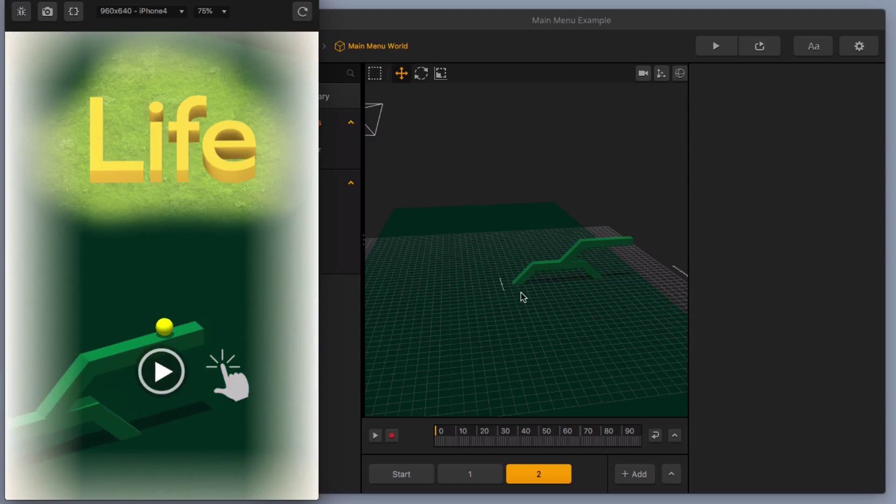
Reposition the Main Menu World camera to about 30.56, 24.77, 16.39 so the character sits higher above the play button
left_click(374, 108)
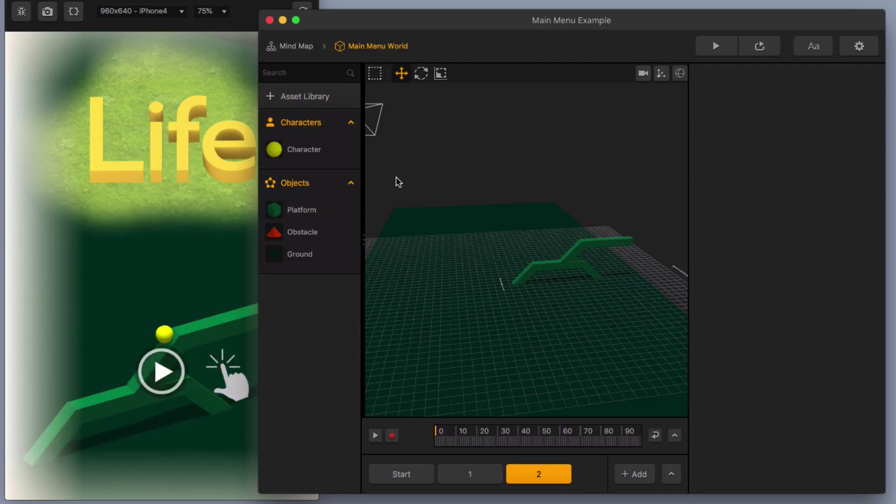
middle_click_drag(431, 173, 522, 188)
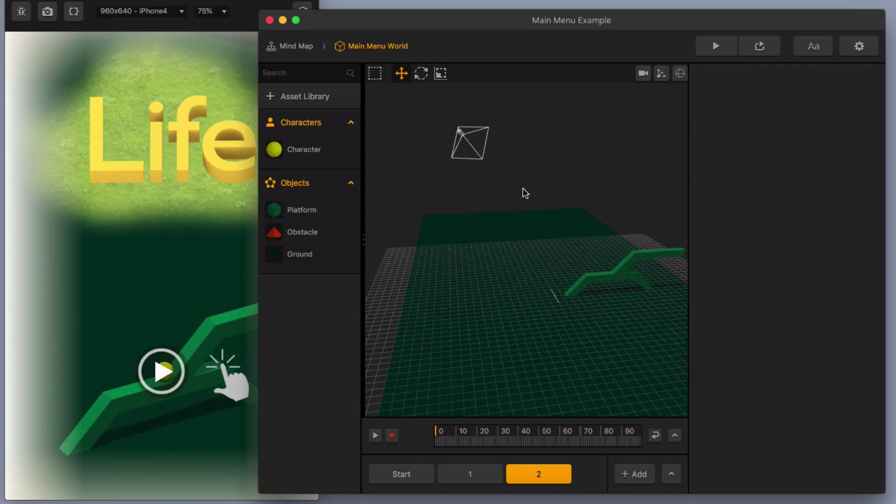
left_click(463, 137)
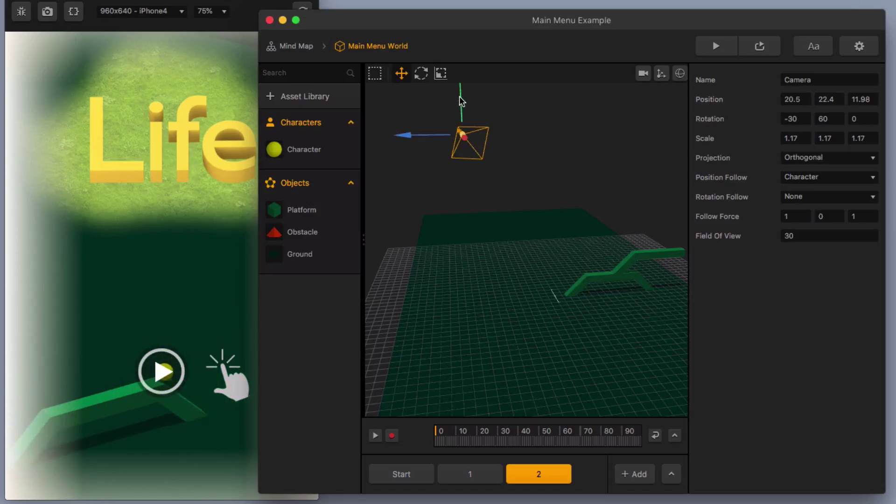
left_click_drag(458, 99, 465, 164)
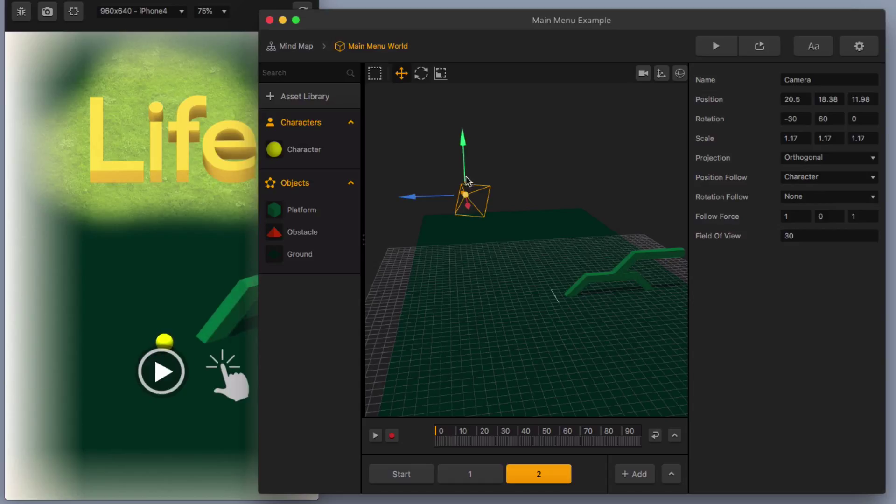
left_click_drag(431, 200, 388, 265)
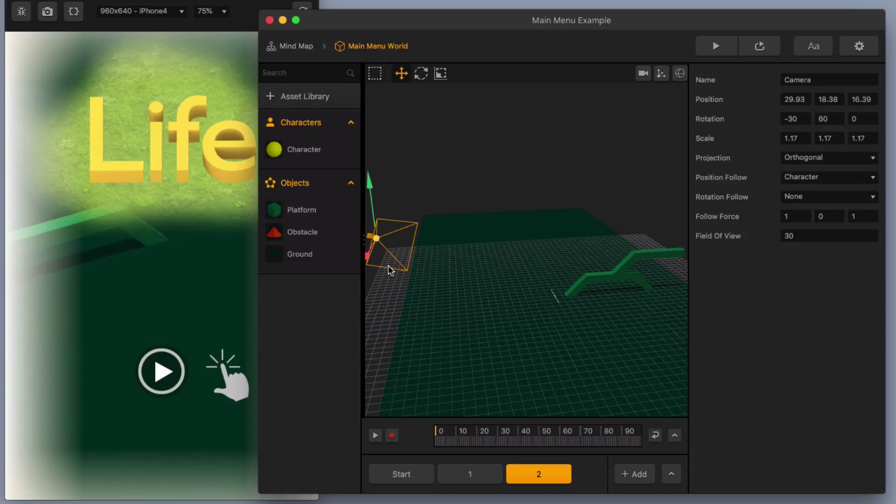
left_click_drag(366, 196, 391, 32)
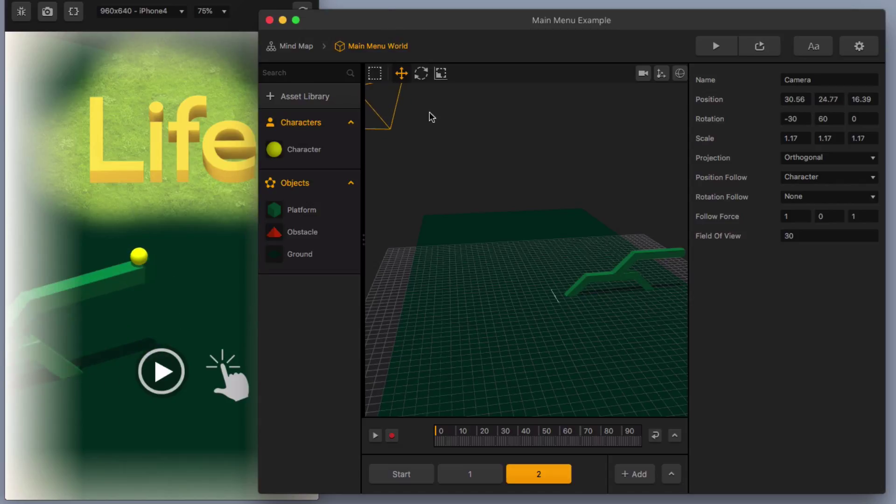
Change the Ground object's colour to full-brightness white
scroll(478, 271, "down", 5)
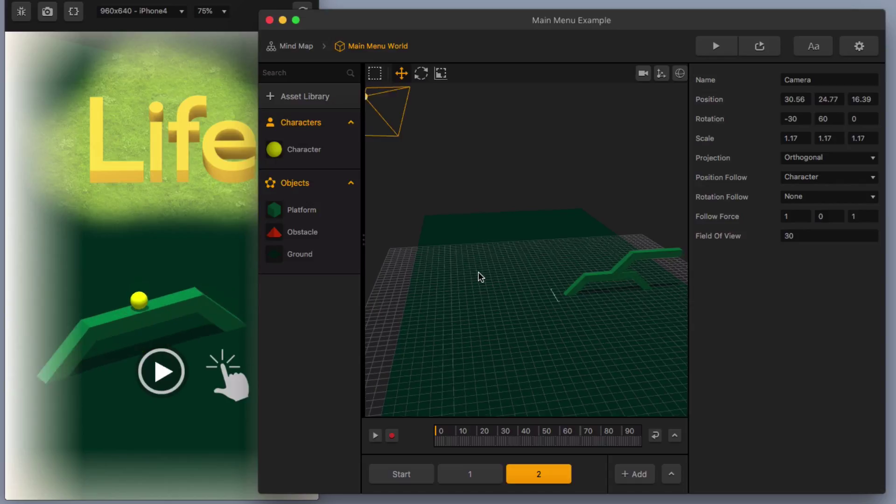
scroll(476, 271, "down", 3)
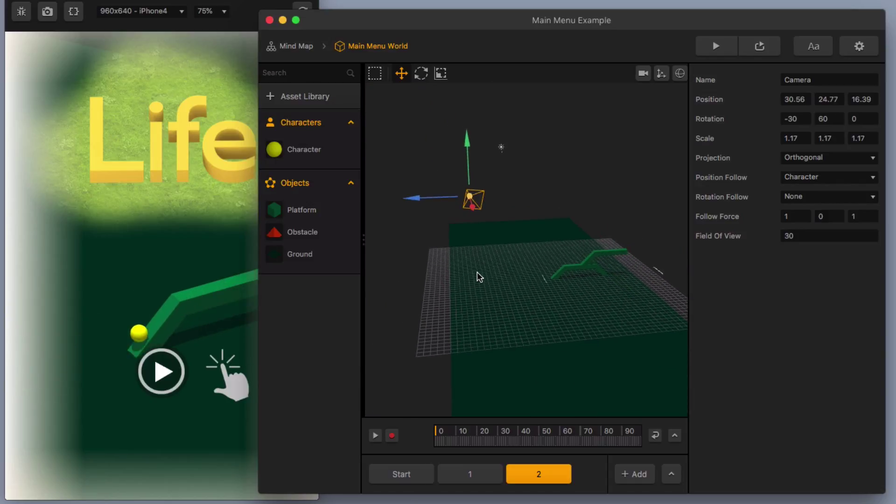
left_click(562, 352)
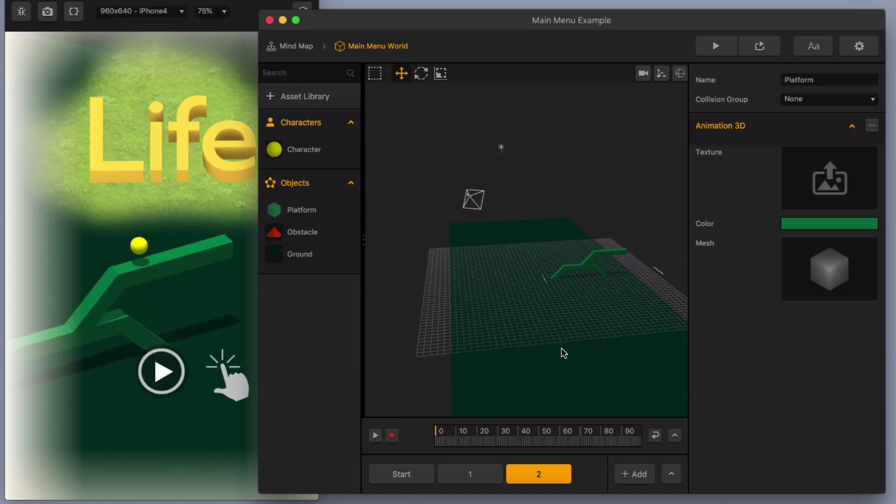
left_click(307, 258)
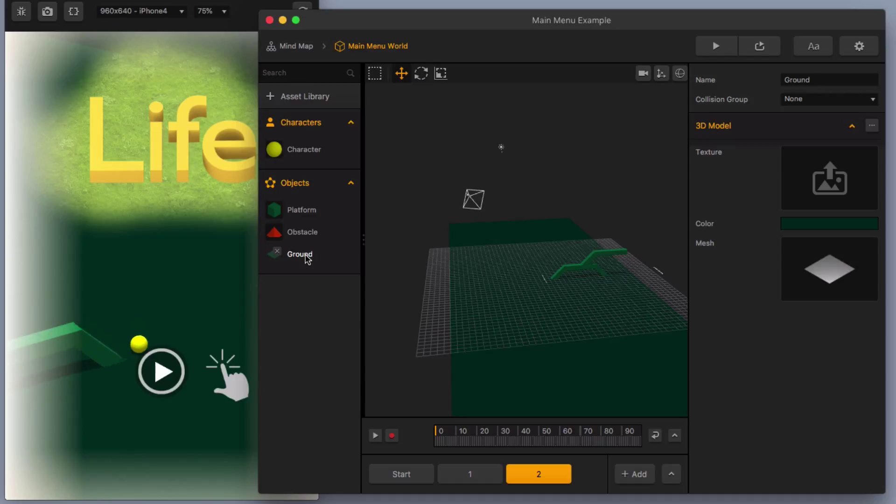
left_click(829, 224)
left_click(314, 216)
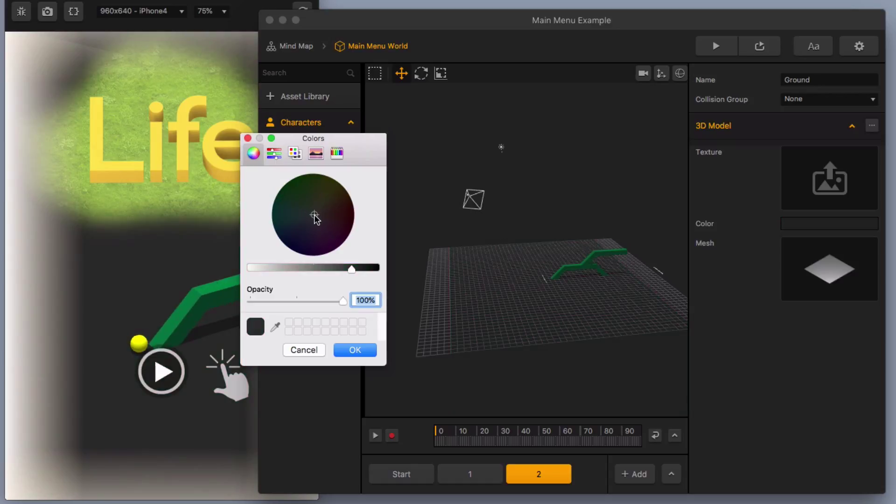
left_click_drag(350, 270, 244, 282)
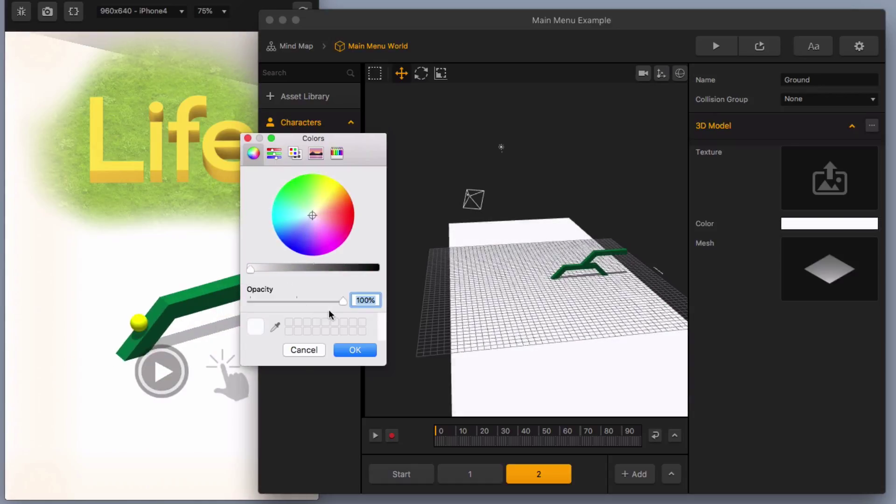
left_click(353, 348)
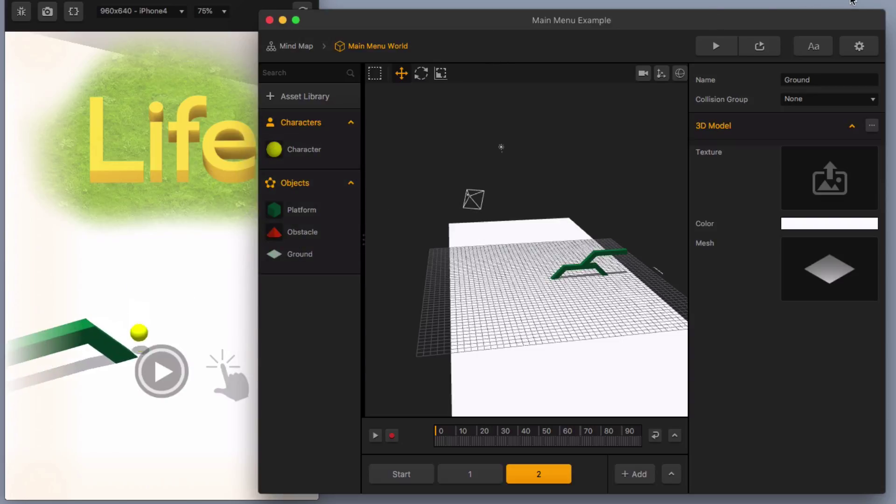
Narrow the project window, then move Light Sun to about 5.65, 30.64, 10.73 and rotate it to about -49.78, 9.24, 82.6
left_click_drag(880, 9, 856, 19)
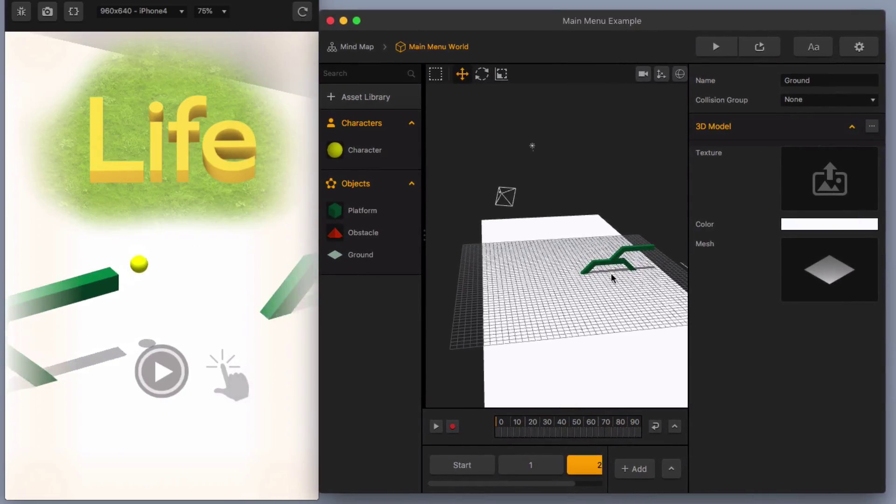
right_click_drag(534, 240, 573, 246)
left_click(569, 190)
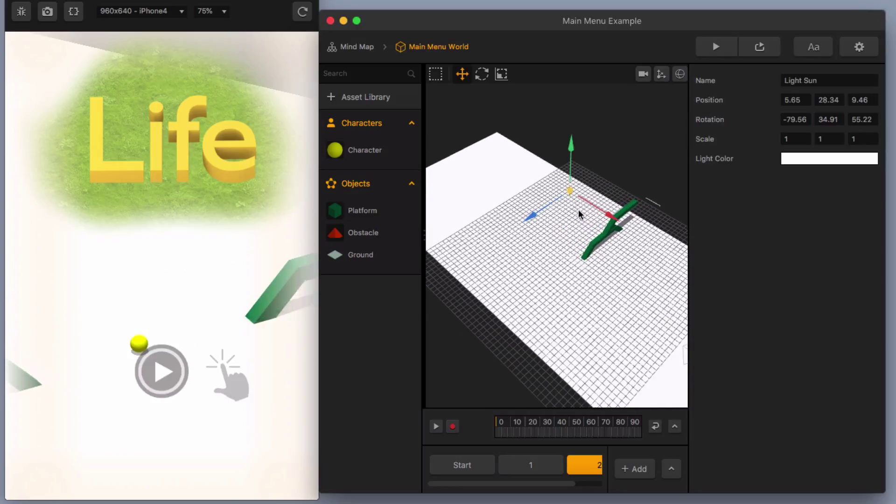
left_click_drag(571, 149, 542, 236)
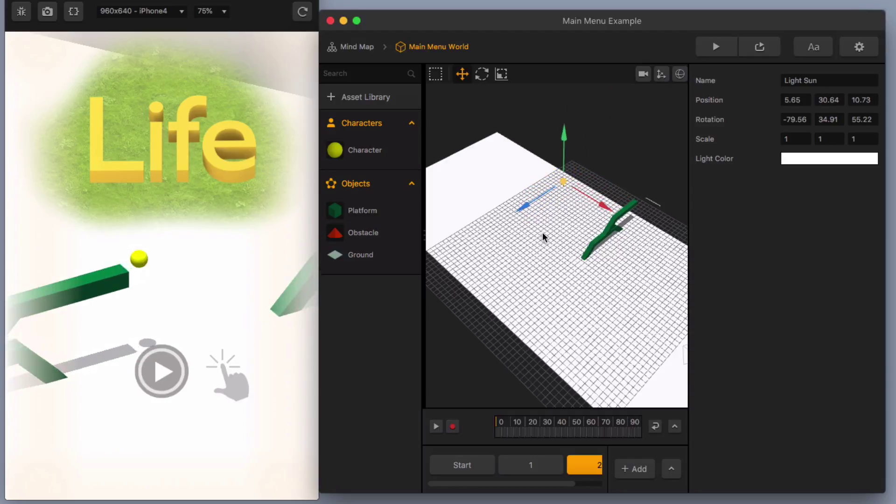
left_click(482, 74)
left_click_drag(539, 162, 521, 190)
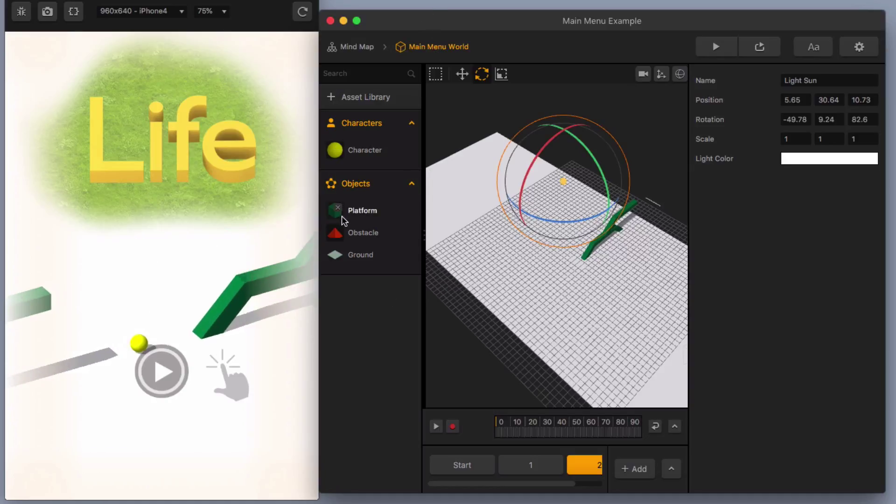
Duplicate the Platform object and place the copy in the scene at the lower end of the green track
left_click(368, 215)
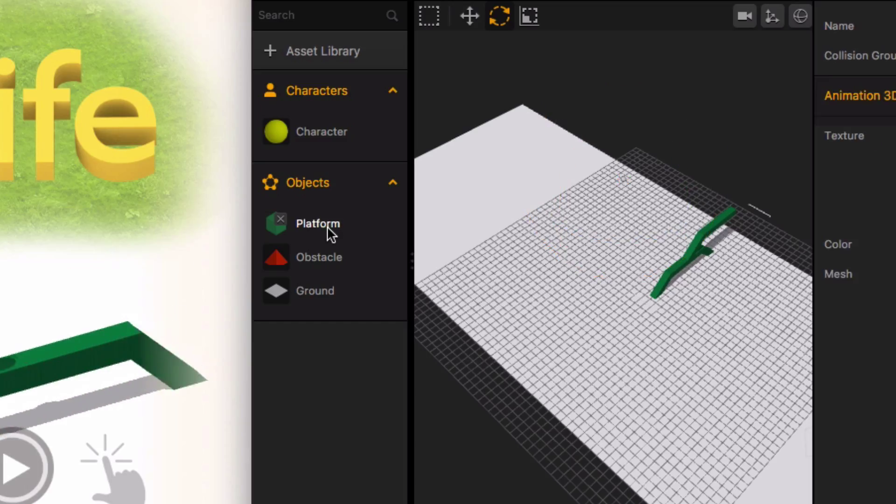
key("super+d")
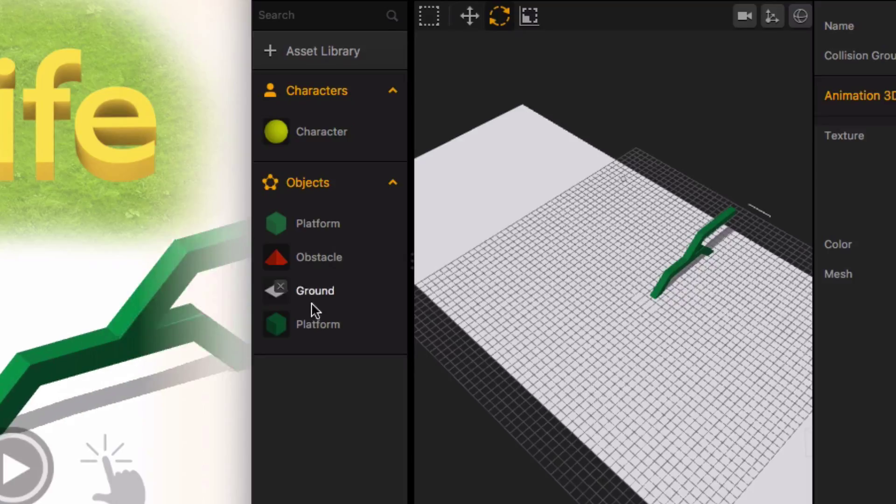
left_click_drag(311, 321, 635, 362)
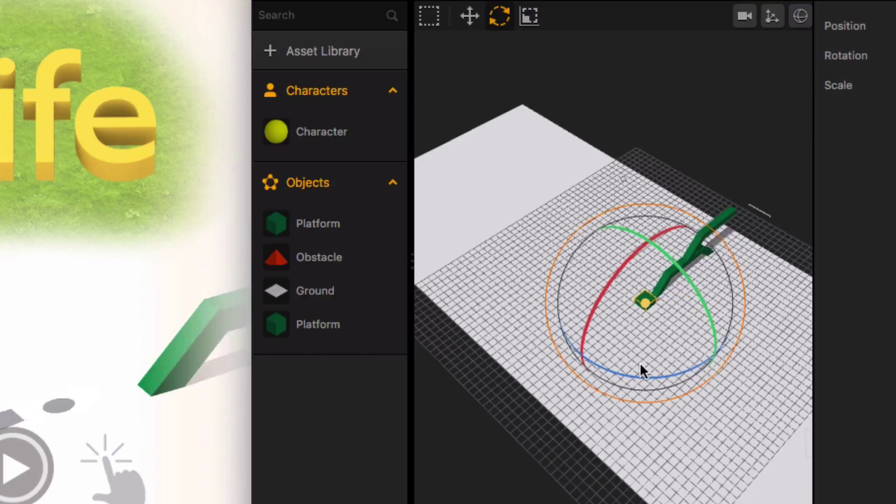
left_click(472, 19)
scroll(627, 301, "up", 5)
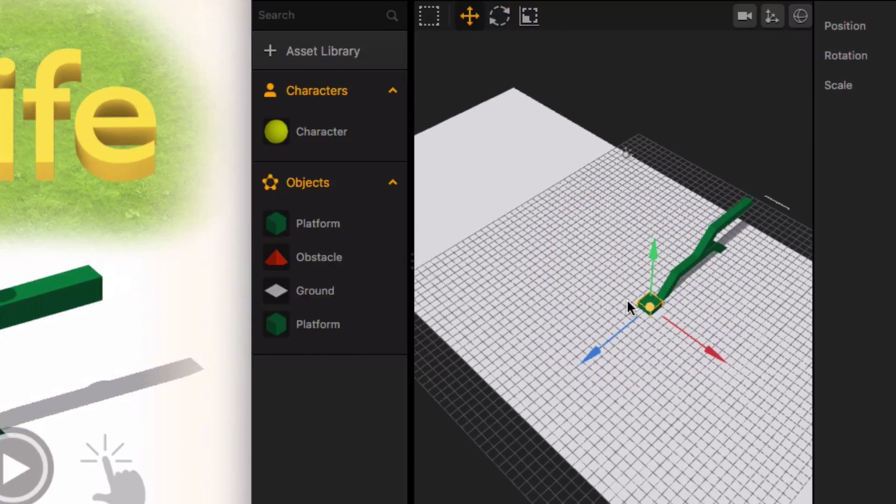
scroll(623, 306, "up", 5)
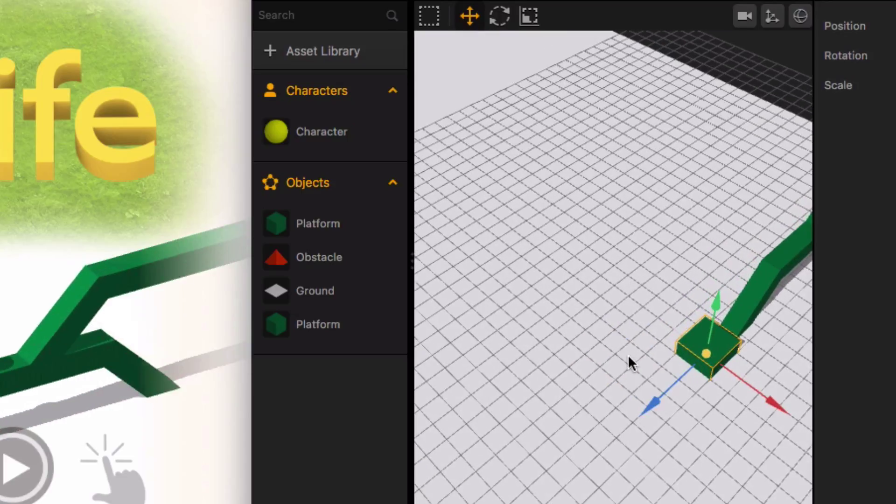
right_click_drag(628, 355, 517, 254)
scroll(620, 251, "up", 3)
scroll(620, 251, "up", 3)
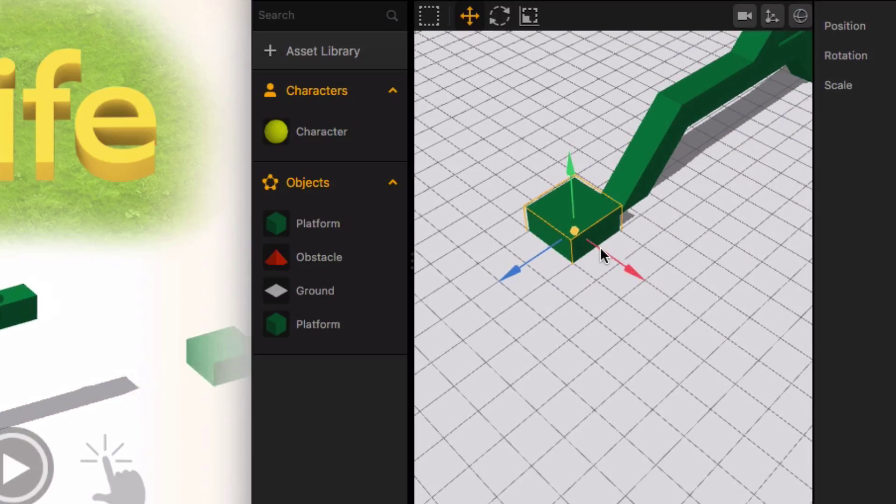
Rename the duplicated Platform object as Ground Platform
left_click(309, 325)
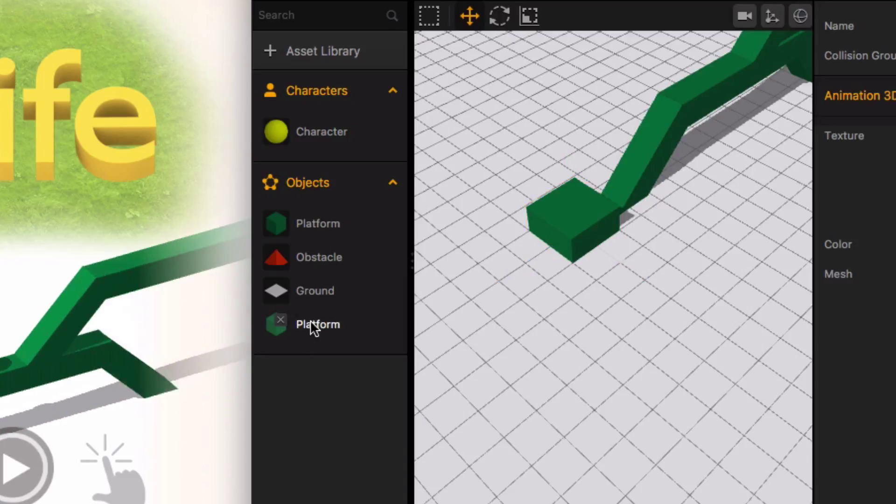
left_click_drag(818, 89, 764, 87)
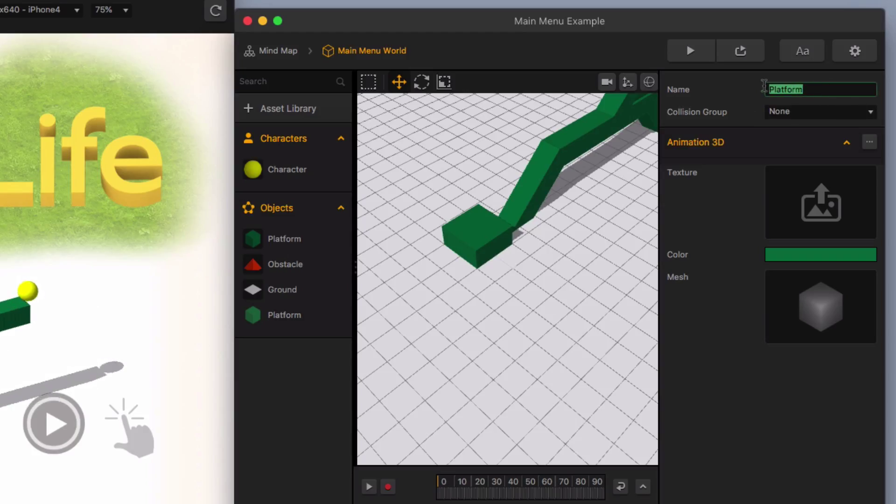
type("Ground")
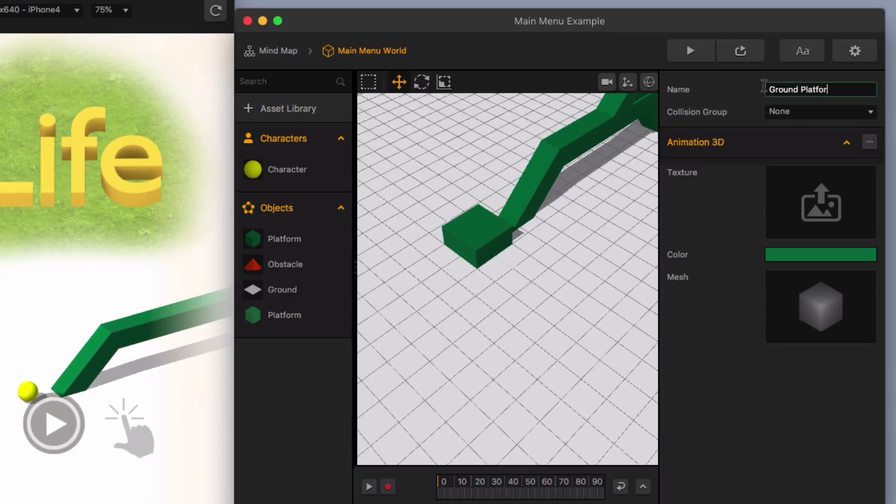
Change Ground Platform's colour to a bright, full-brightness yellow
left_click(811, 254)
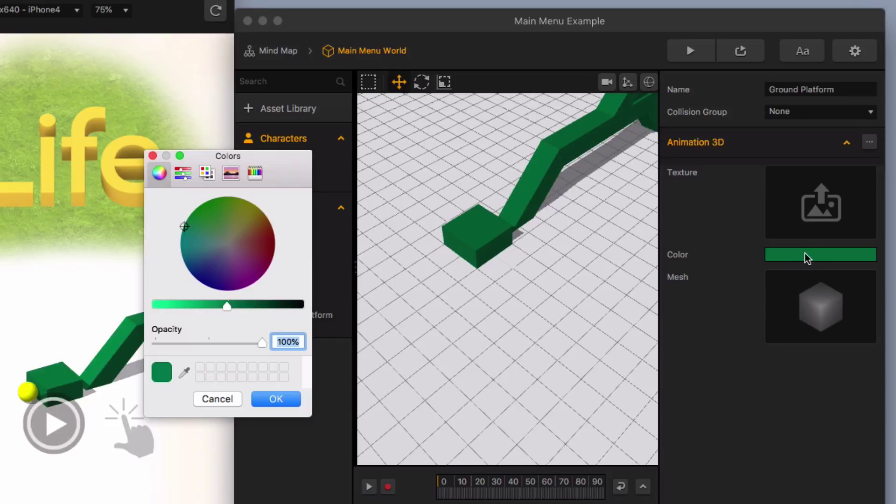
left_click(239, 223)
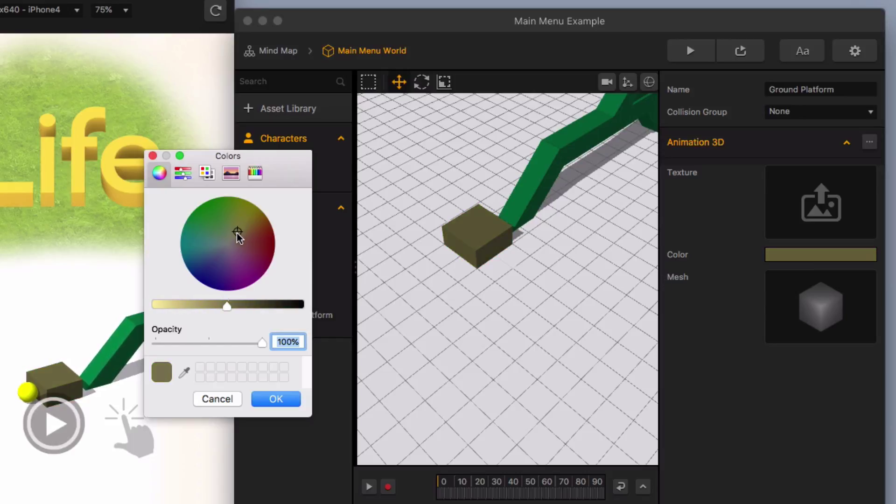
left_click(276, 400)
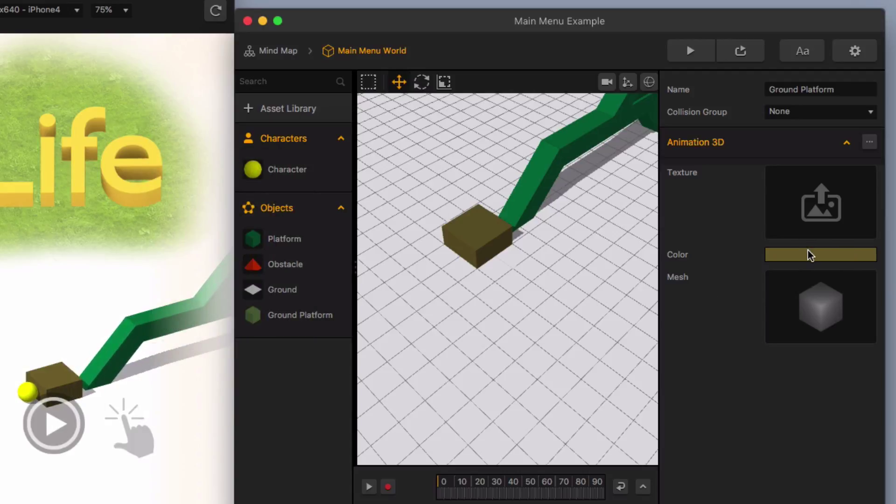
left_click(776, 257)
left_click_drag(224, 308, 140, 318)
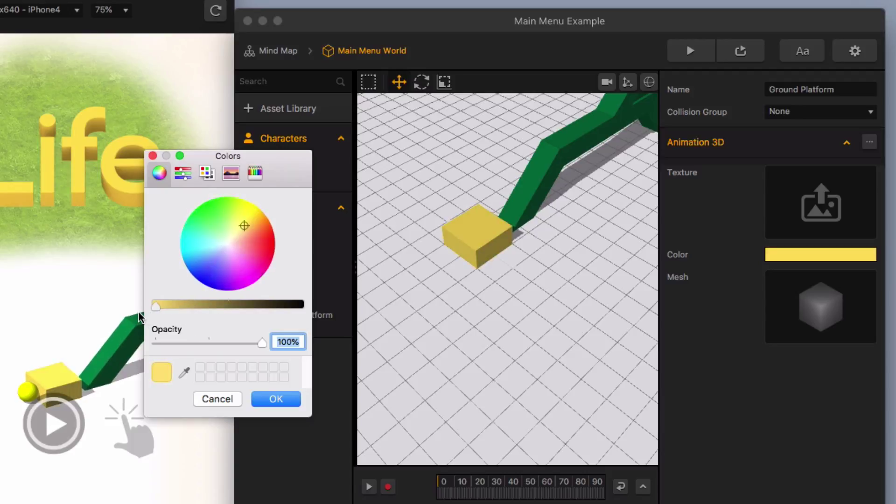
left_click(279, 399)
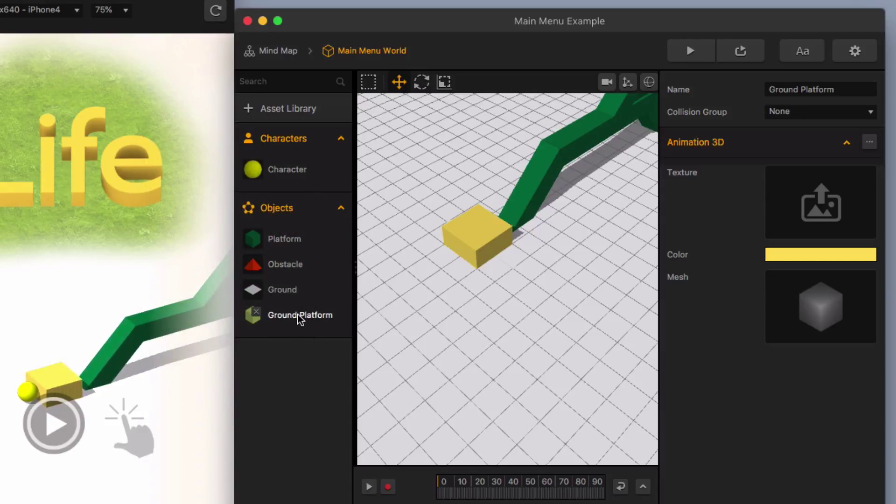
Turn off Physics in Ground Platform's Start node and return to Main Menu World
double_click(300, 320)
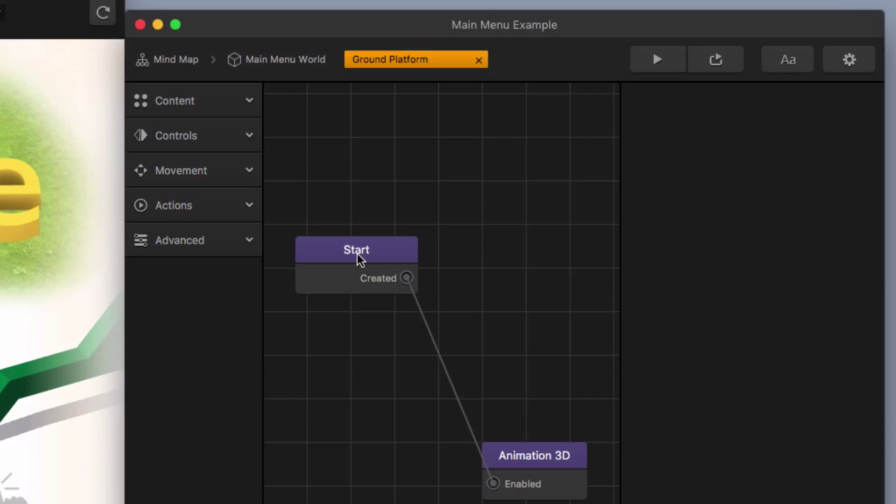
left_click(358, 254)
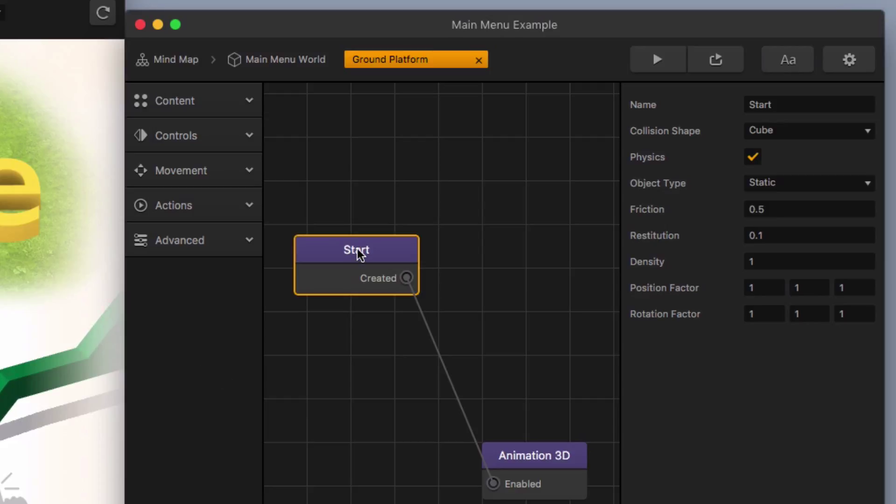
left_click(753, 158)
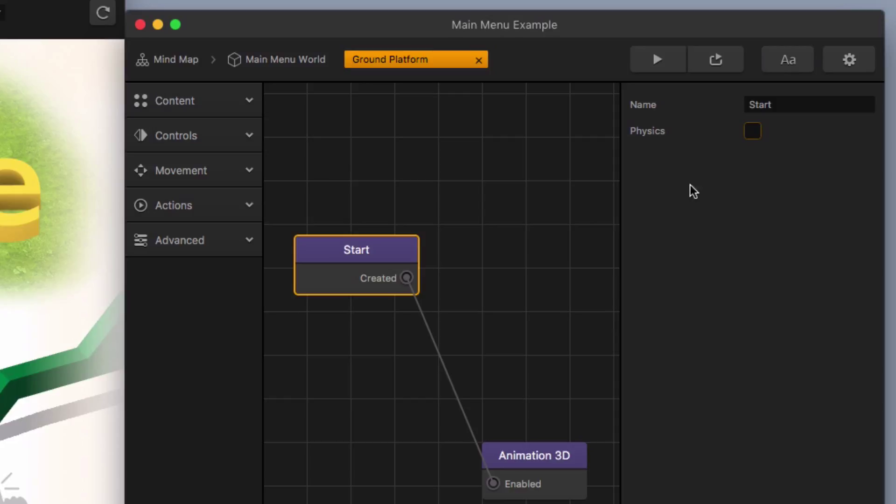
left_click(279, 59)
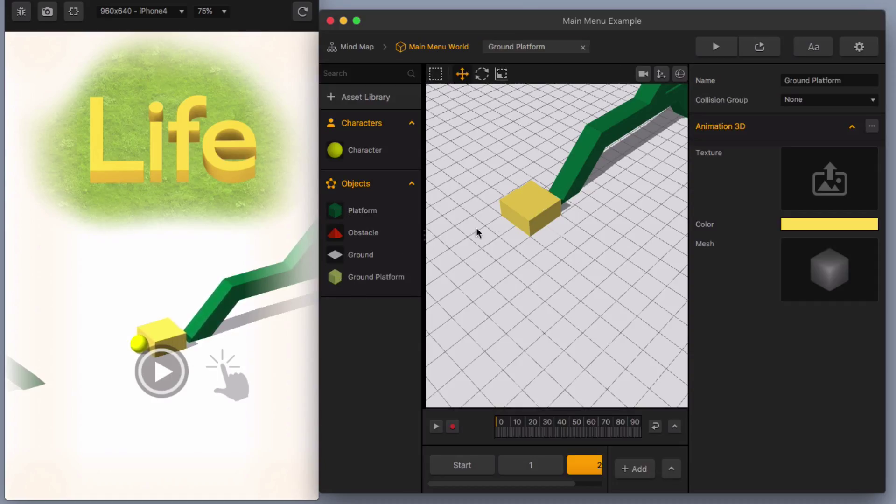
Restart the game preview and scale Ground Platform in scene 2 to about 2.36, 0.11, 31.78 as a long flat strip
left_click(301, 12)
left_click(301, 12)
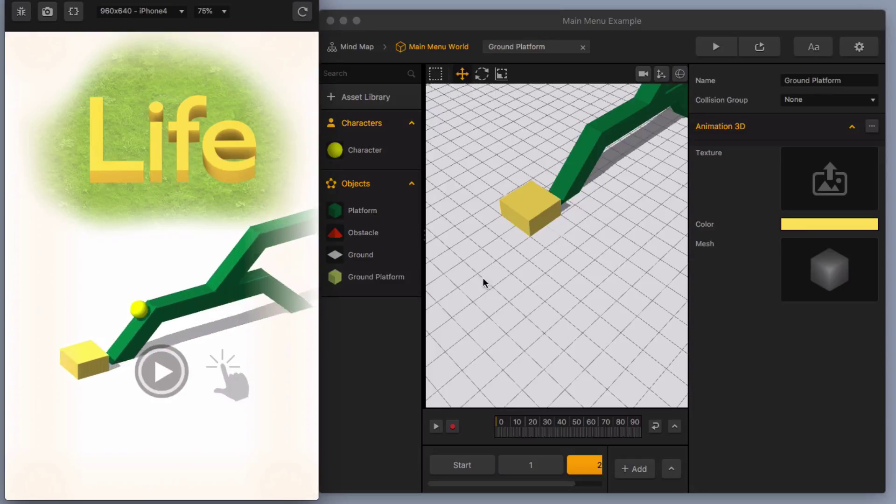
left_click(531, 209)
left_click(500, 74)
left_click_drag(559, 240, 620, 283)
left_click_drag(529, 176, 527, 209)
left_click_drag(481, 279, 374, 392)
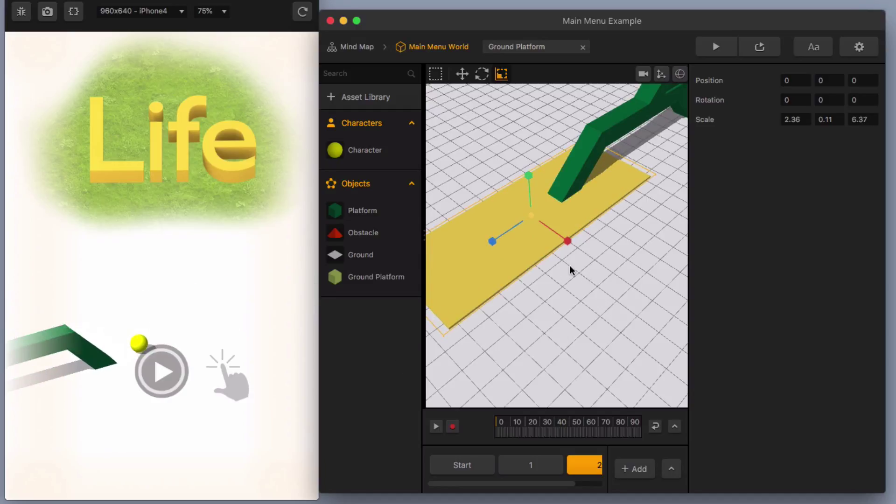
scroll(545, 250, "down", 10)
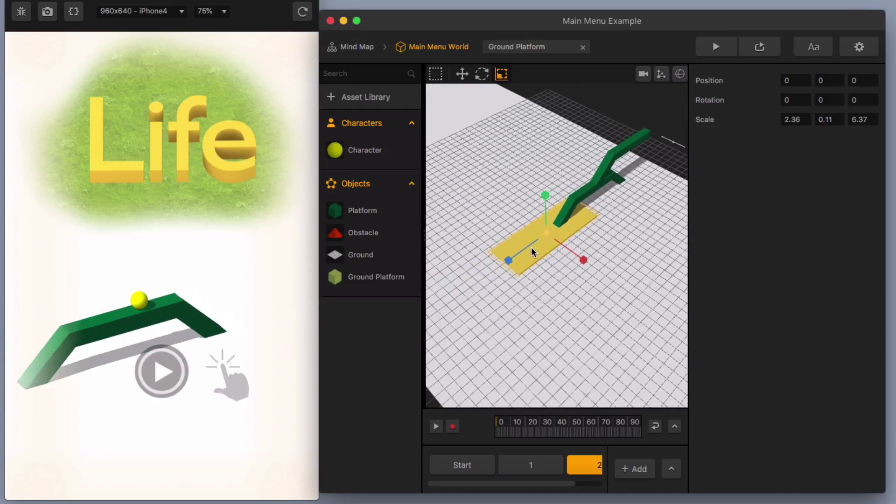
left_click_drag(508, 261, 399, 394)
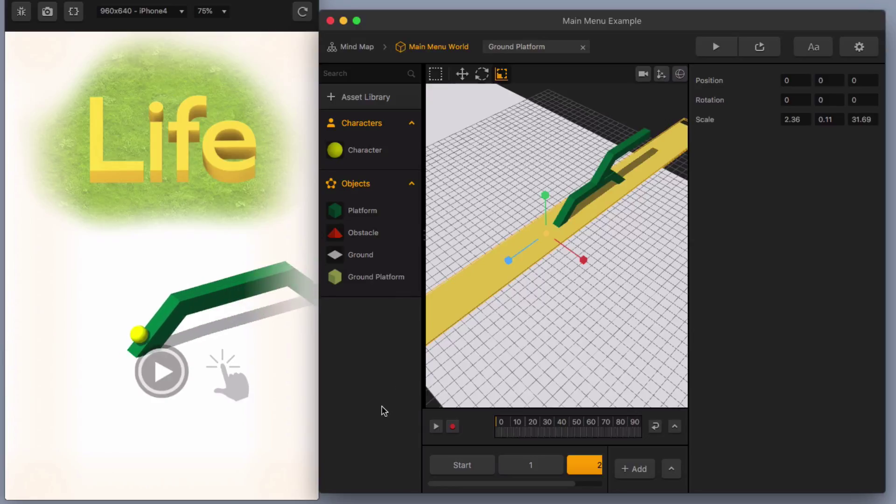
left_click(460, 75)
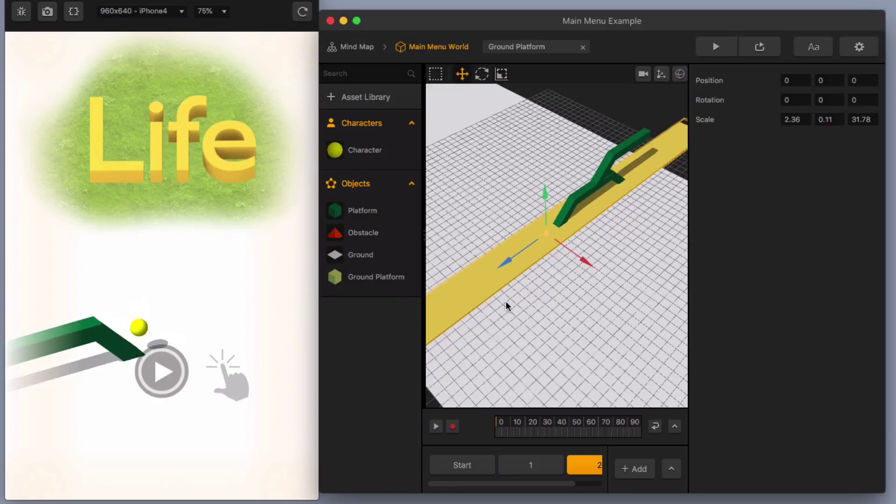
Paste a copy of the stretched Ground Platform into the Start scene and restart the game preview
left_click(519, 463)
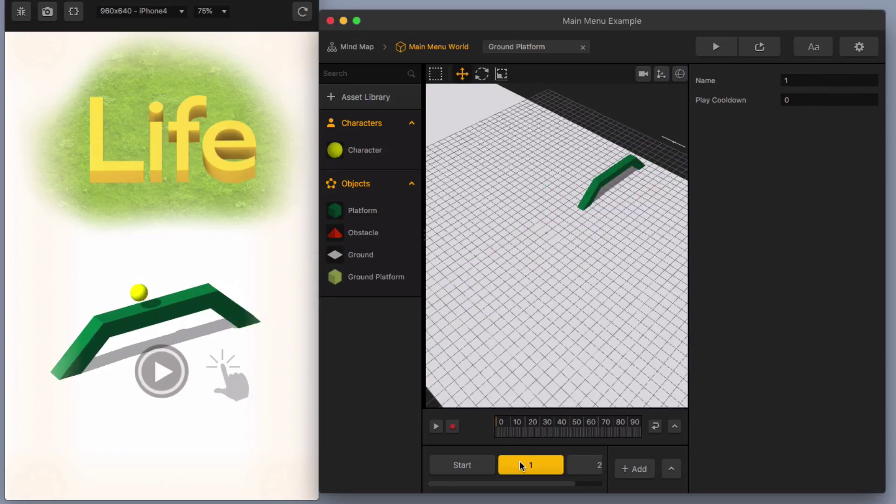
left_click(470, 466)
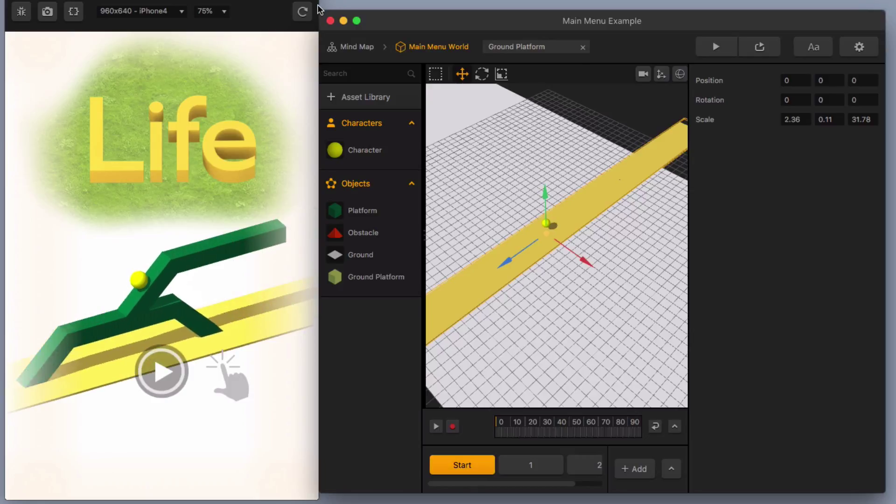
left_click(303, 12)
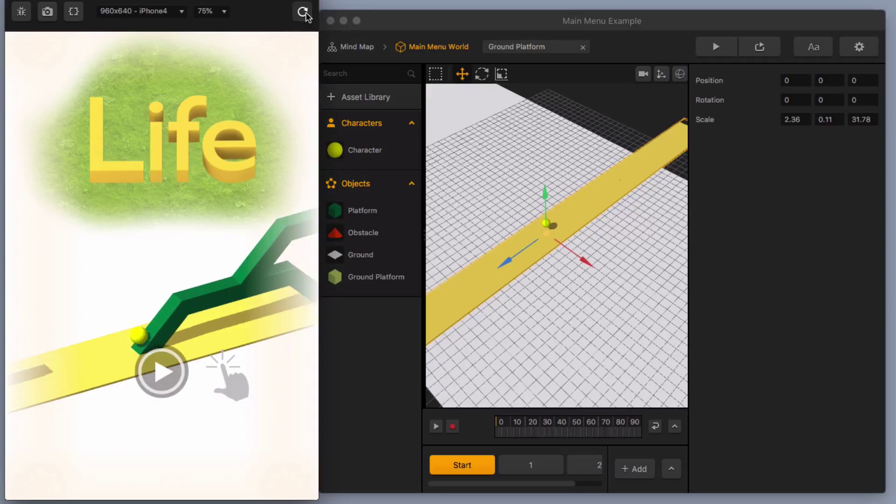
left_click(303, 12)
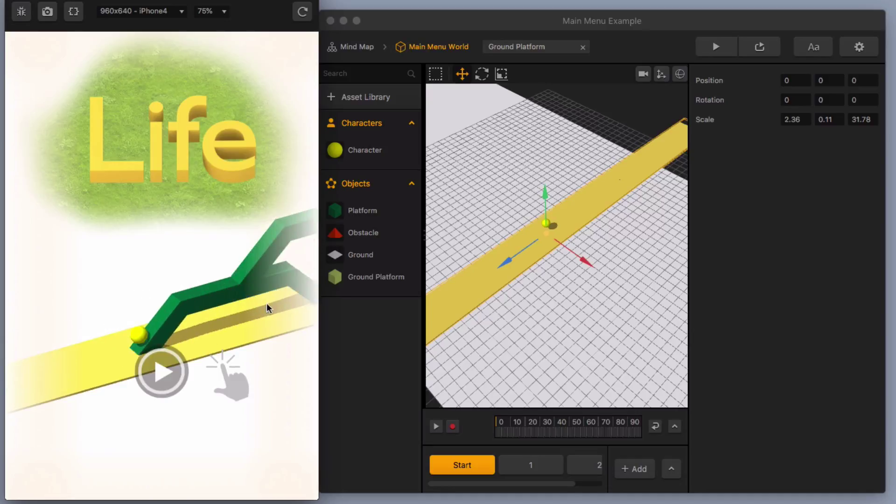
Change the Character's colour to bright red at 100% opacity
left_click(366, 150)
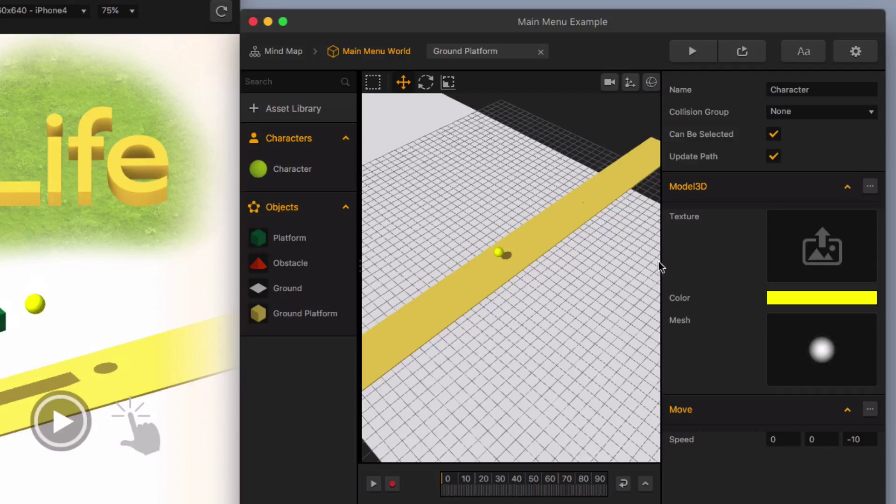
left_click(803, 301)
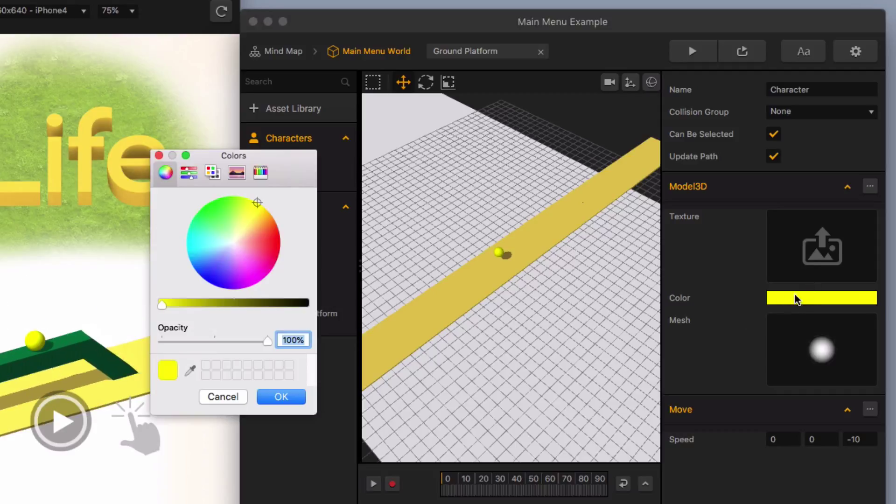
left_click_drag(256, 237, 273, 256)
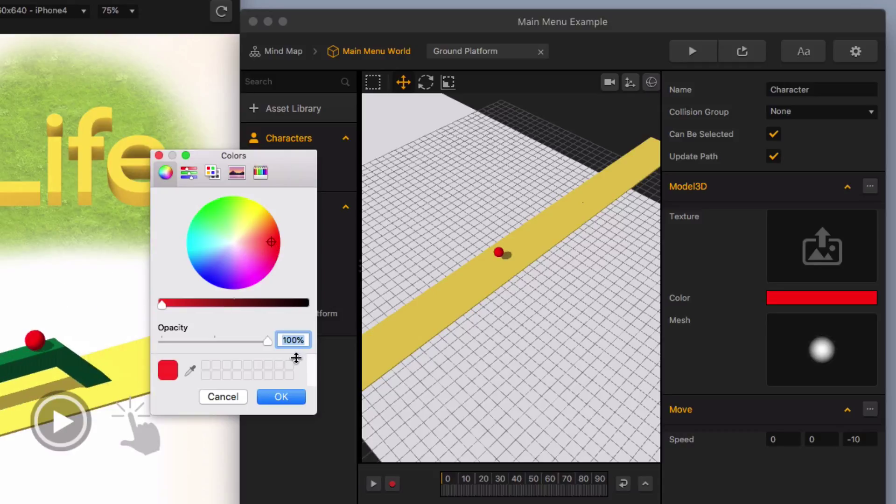
left_click(287, 396)
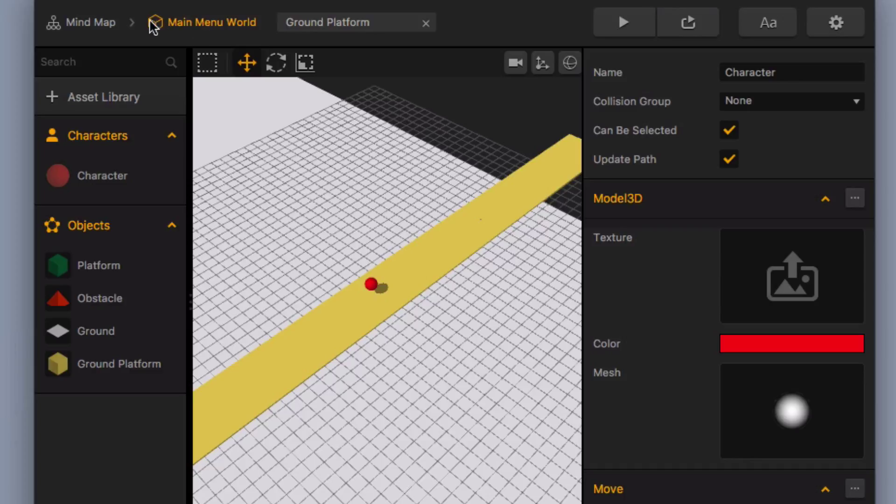
Open Main Menu UI from the Mind Map, select the hand image beside the play button and move the project window aside
left_click(107, 23)
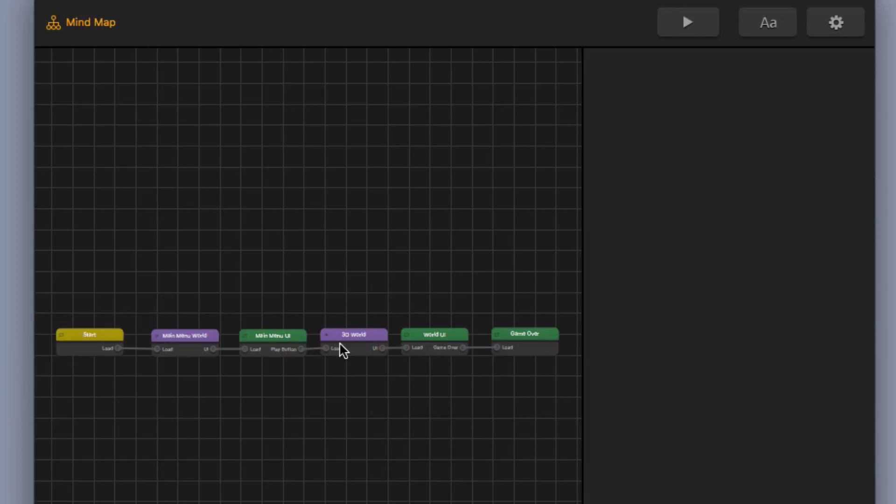
double_click(282, 340)
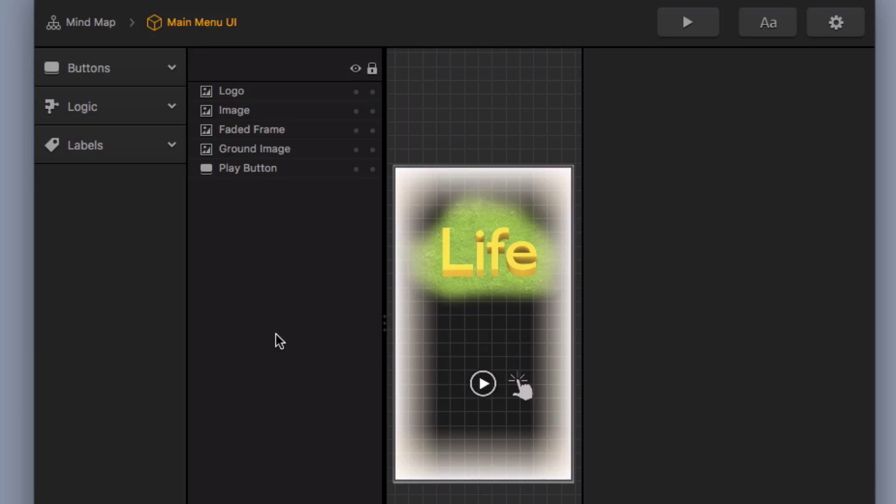
left_click(482, 384)
left_click_drag(483, 385, 526, 410)
left_click(525, 392)
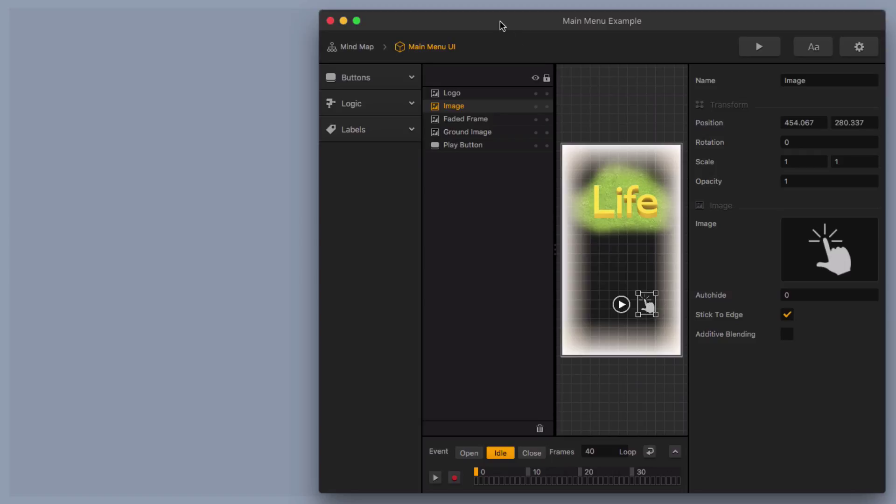
left_click_drag(502, 25, 194, 24)
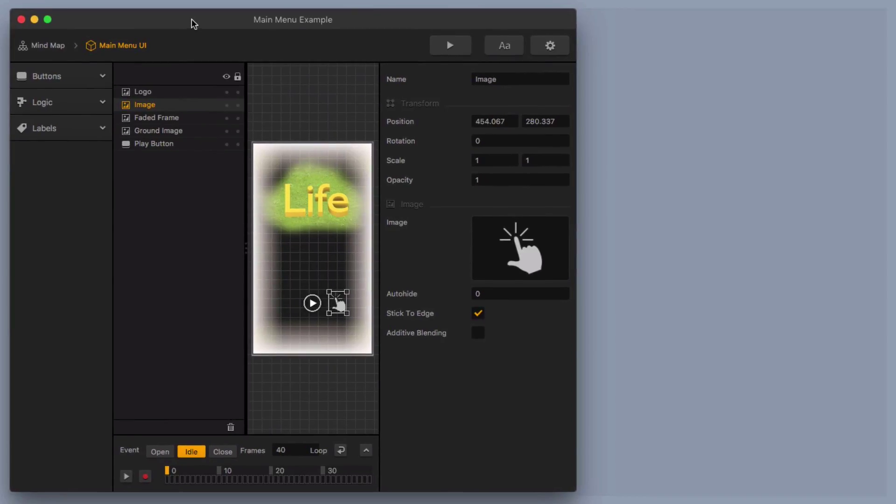